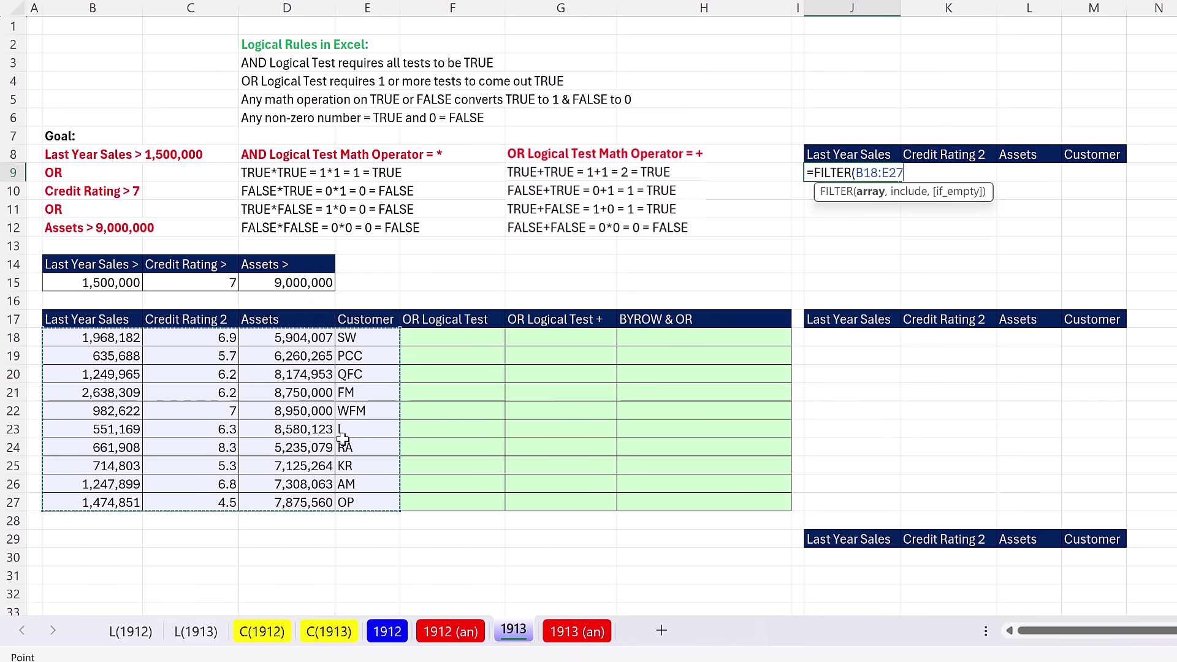
- Cancel the half-typed FILTER formula in J9 so the cell stays empty
{"action": "type", "text": ","}
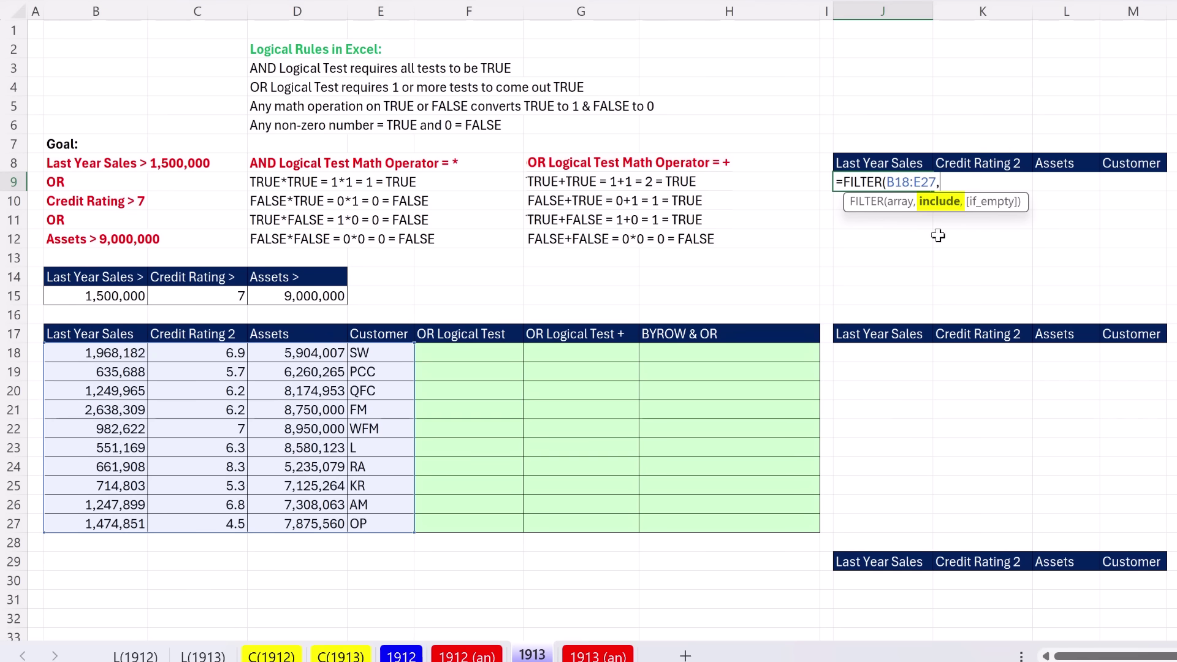
{"action": "key", "text": "Escape"}
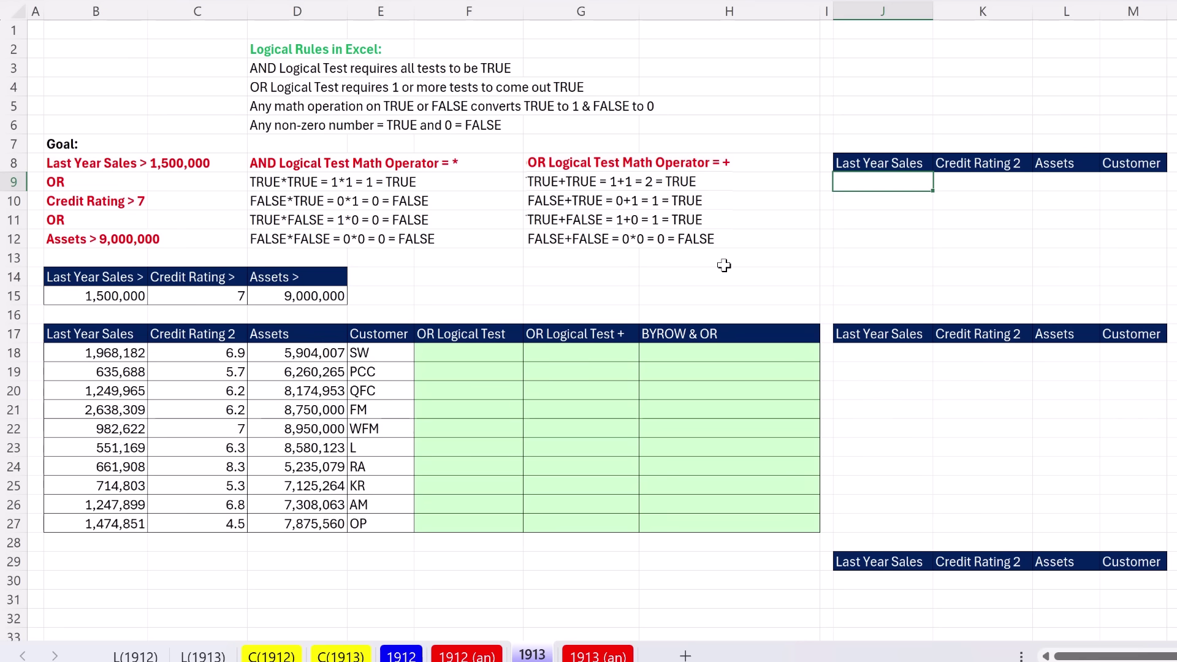
- Enter =OR(B18>$B$15,C18>$C$15,D18>$D$15) in F18 to test sales, rating and assets
{"action": "left_click", "coordinate": [497, 357]}
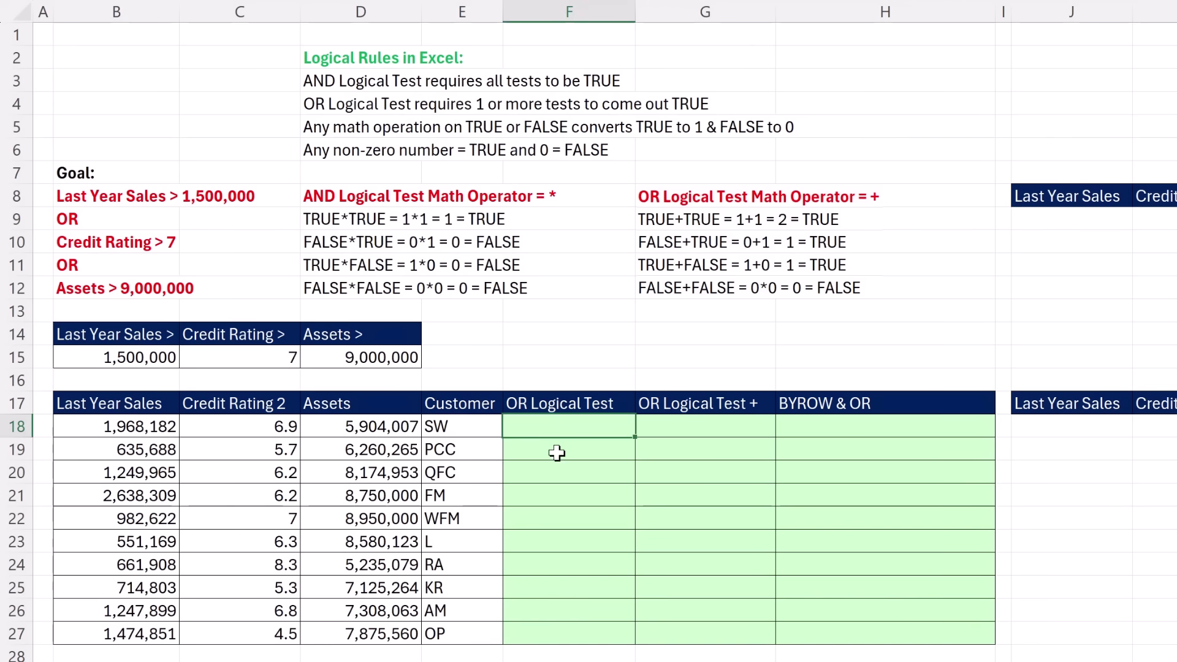
{"action": "type", "text": "=or"}
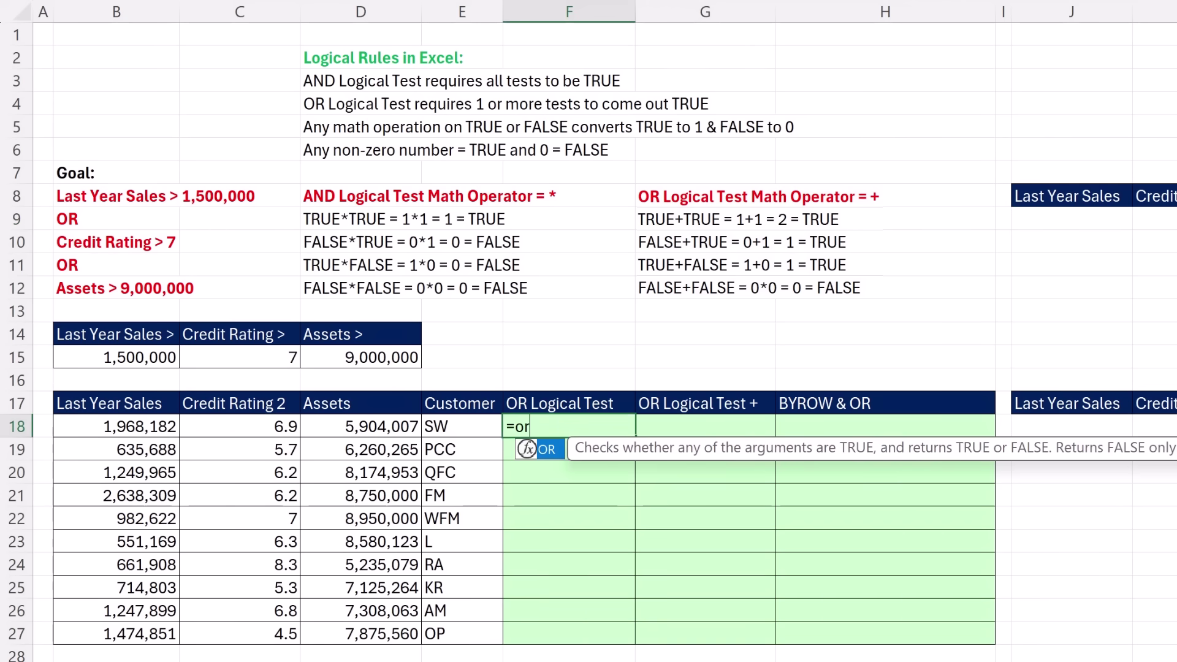
{"action": "key", "text": "Tab"}
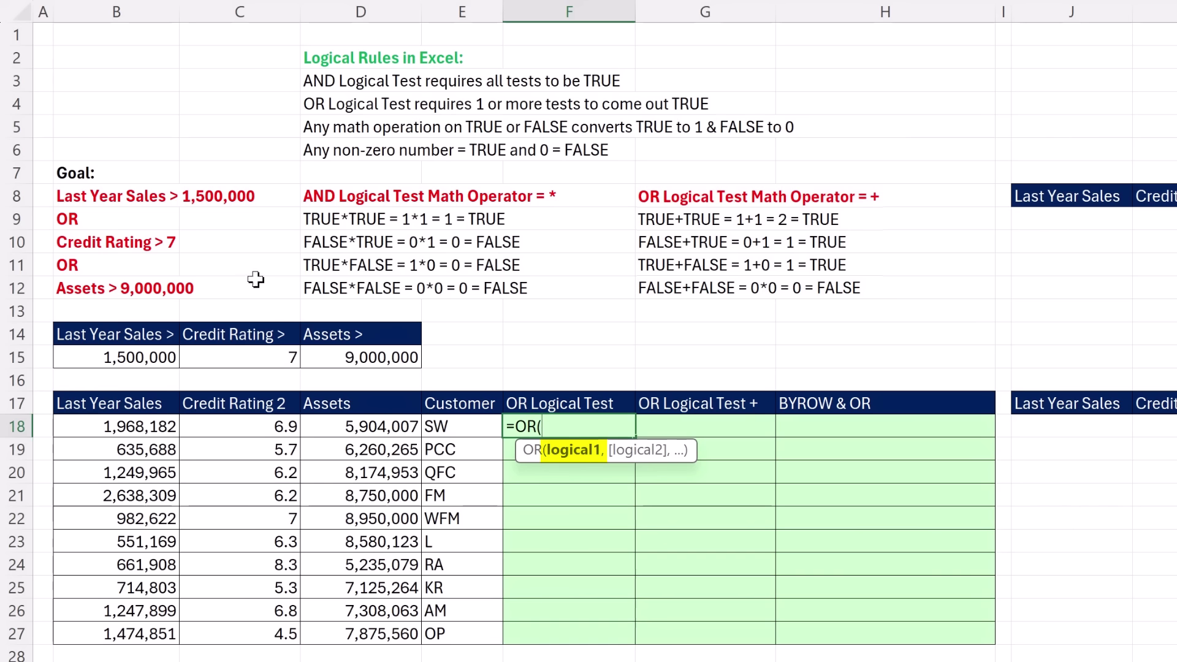
{"action": "left_click", "coordinate": [86, 431]}
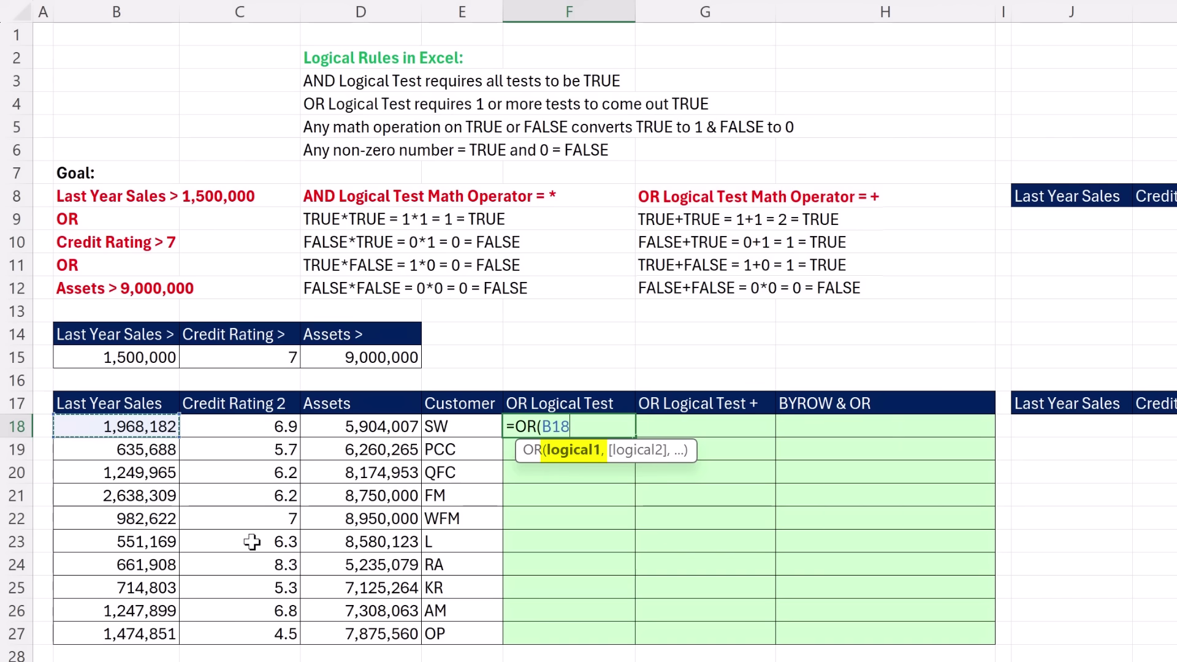
{"action": "left_click", "coordinate": [139, 354]}
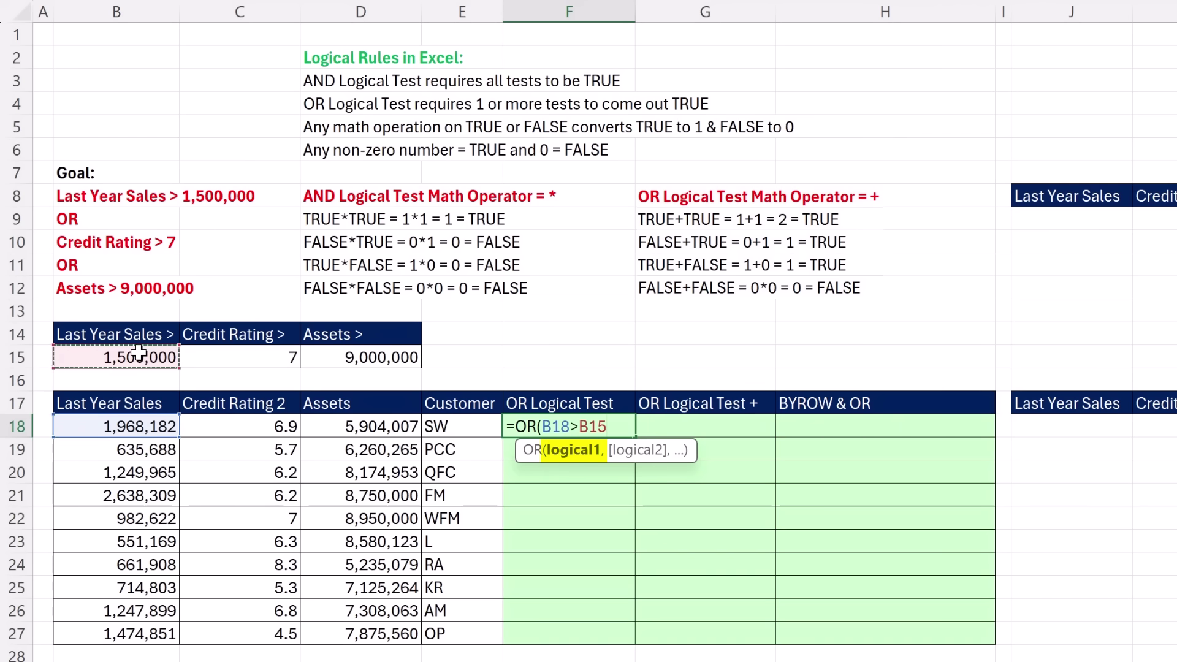
{"action": "key", "text": "F4"}
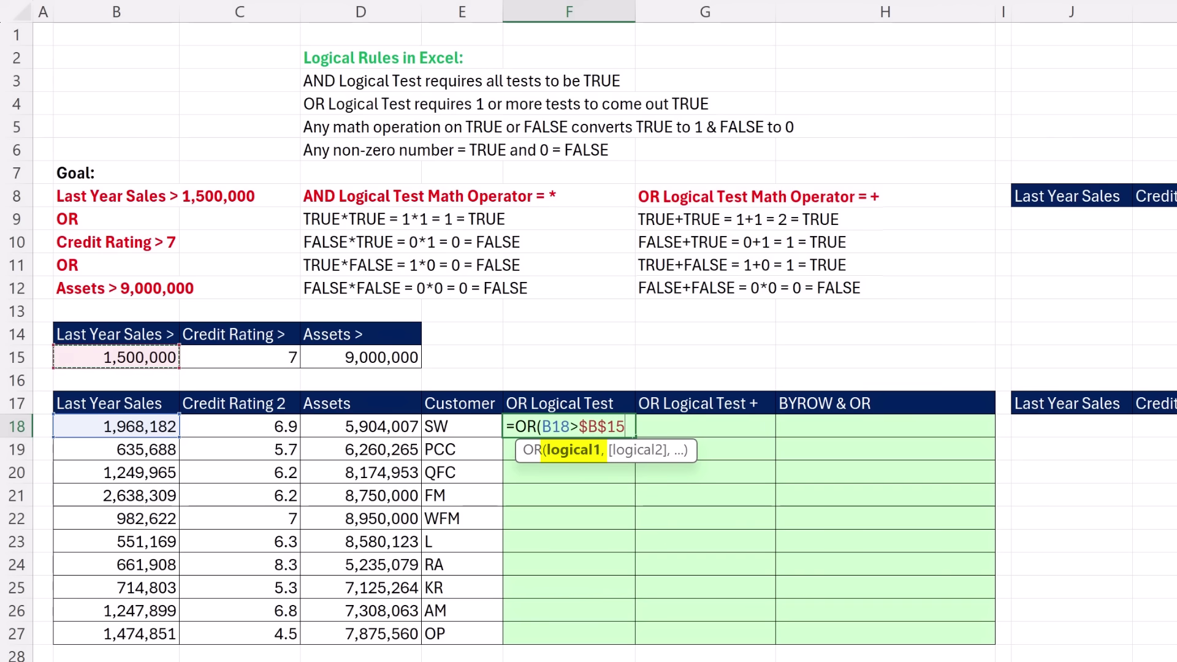
{"action": "type", "text": ","}
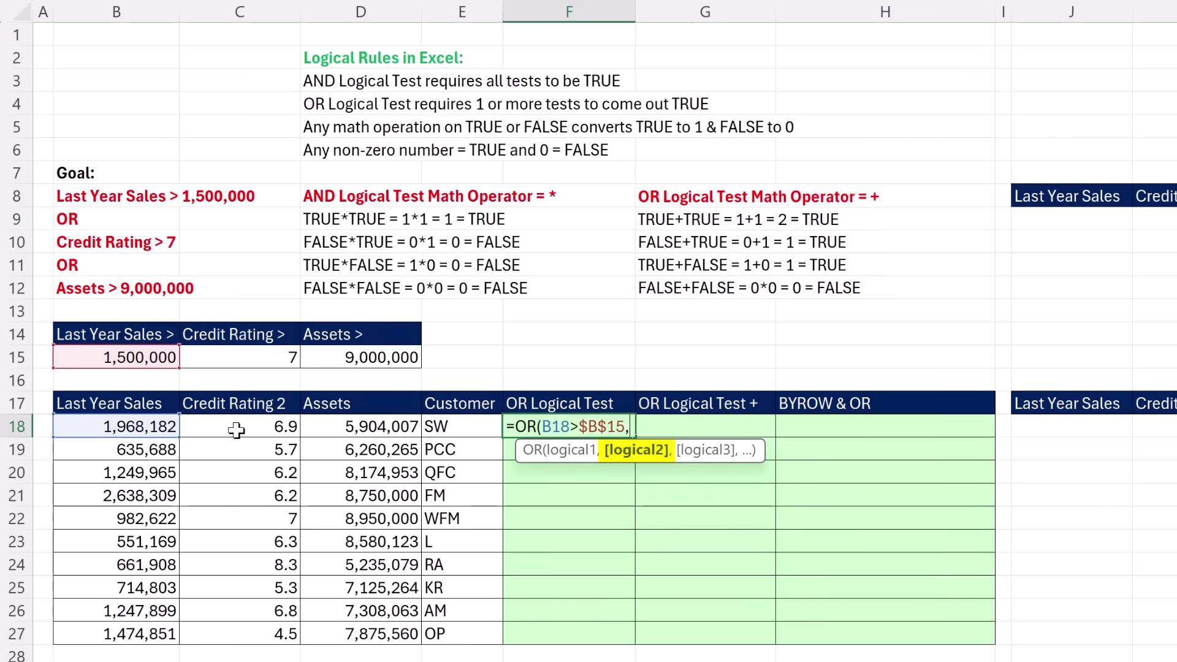
{"action": "left_click", "coordinate": [233, 429]}
{"action": "type", "text": ">"}
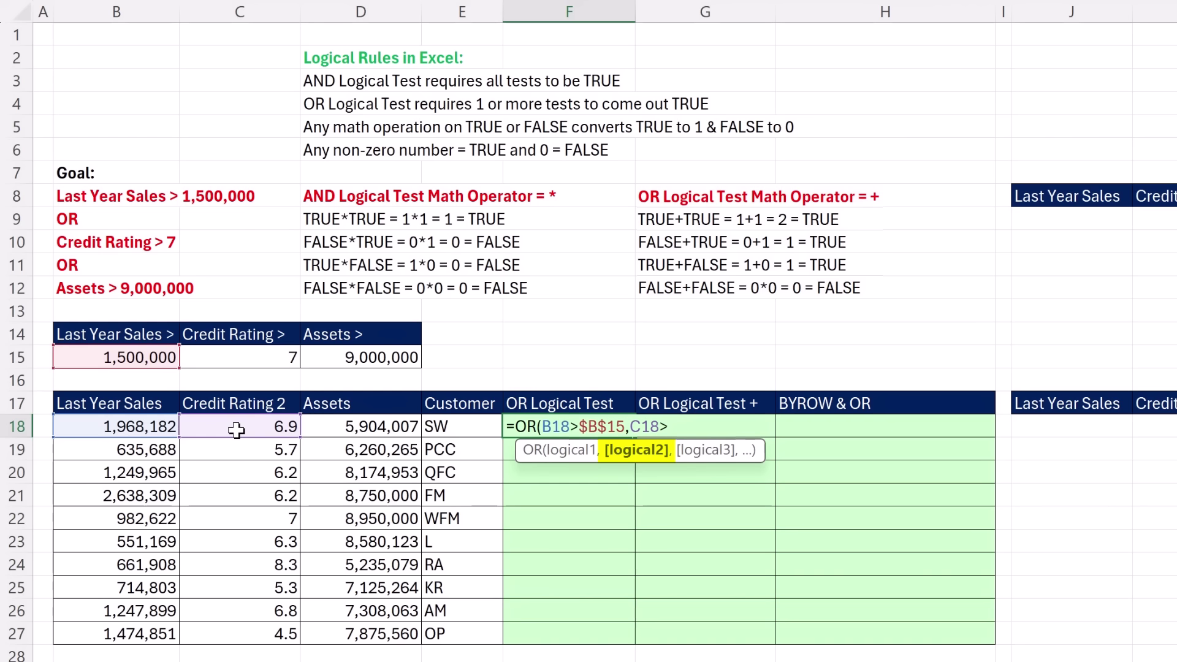
{"action": "left_click", "coordinate": [276, 357]}
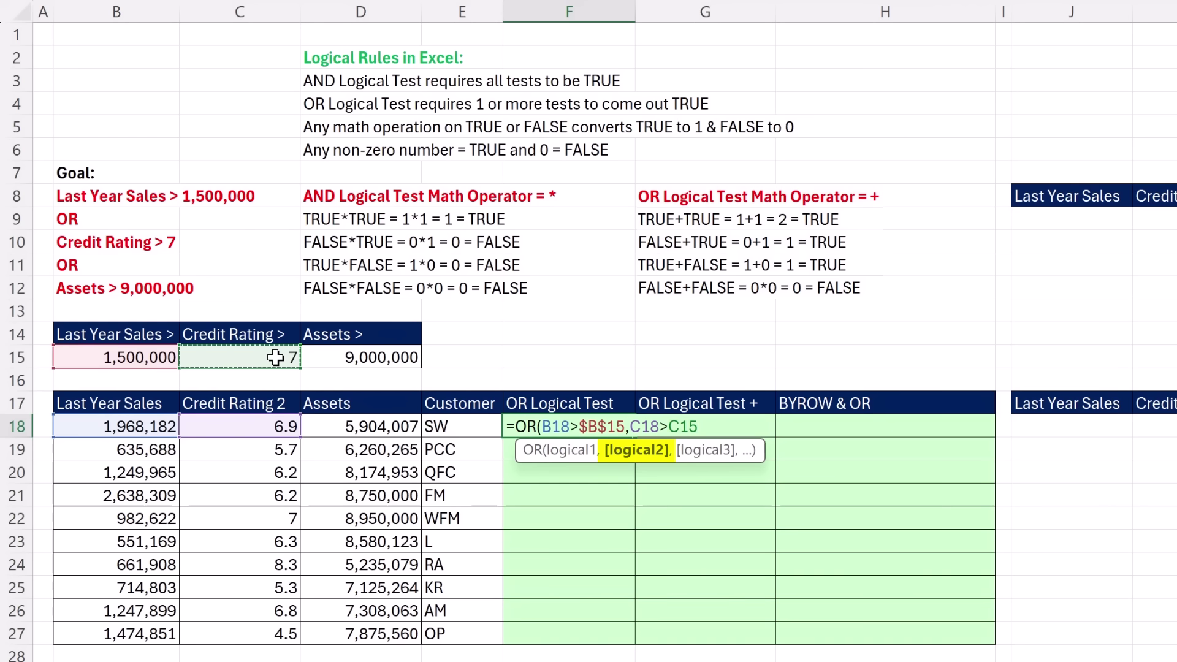
{"action": "key", "text": "F4"}
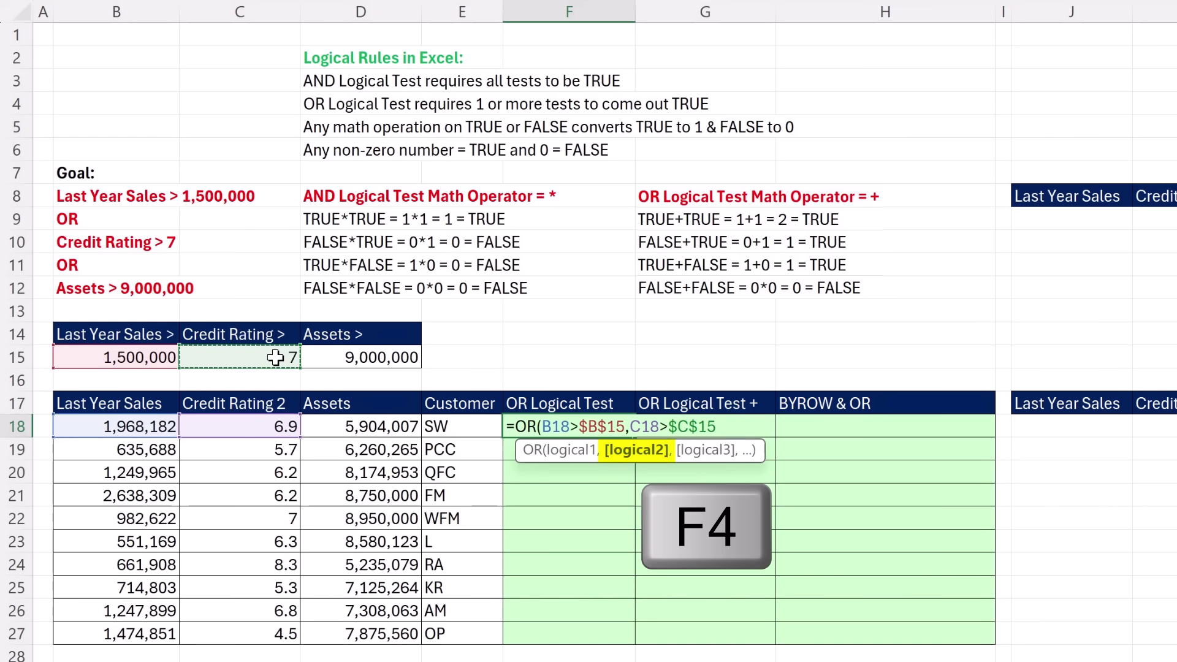
{"action": "type", "text": ","}
{"action": "left_click", "coordinate": [398, 427]}
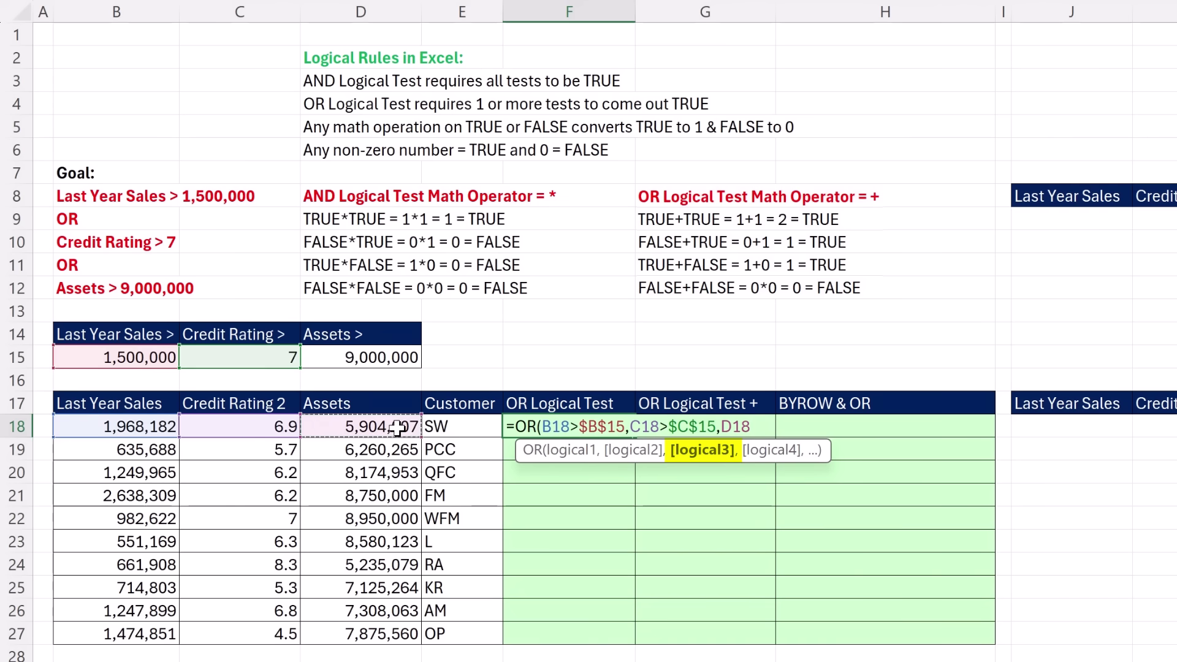
{"action": "type", "text": ">"}
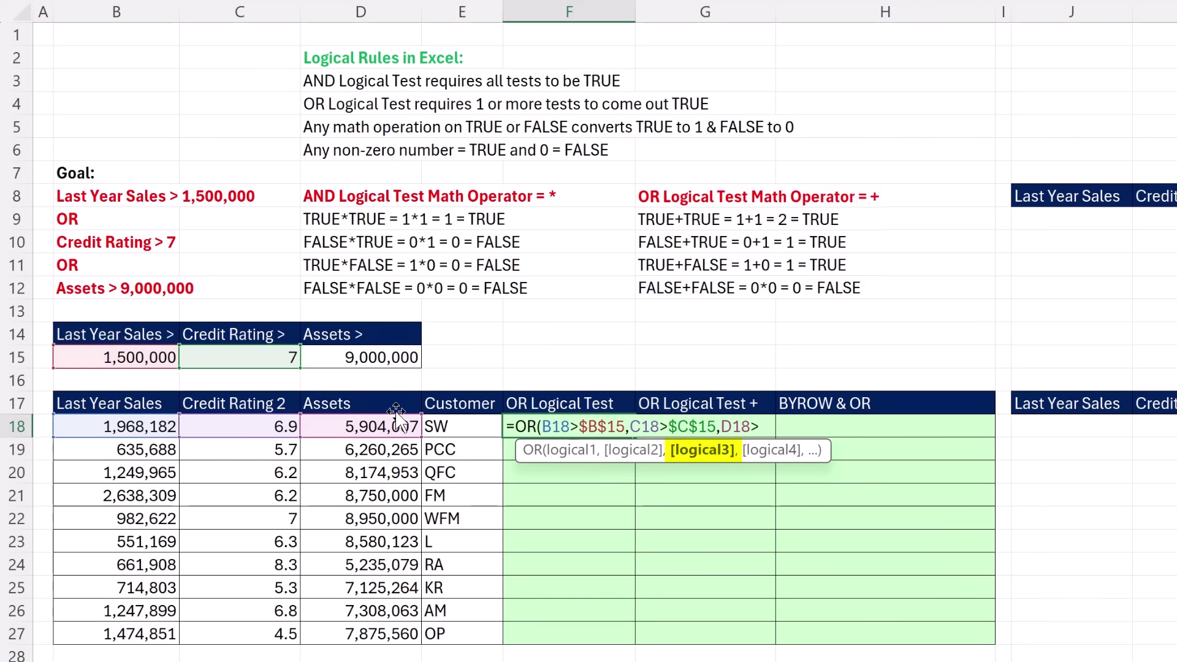
{"action": "left_click", "coordinate": [376, 354]}
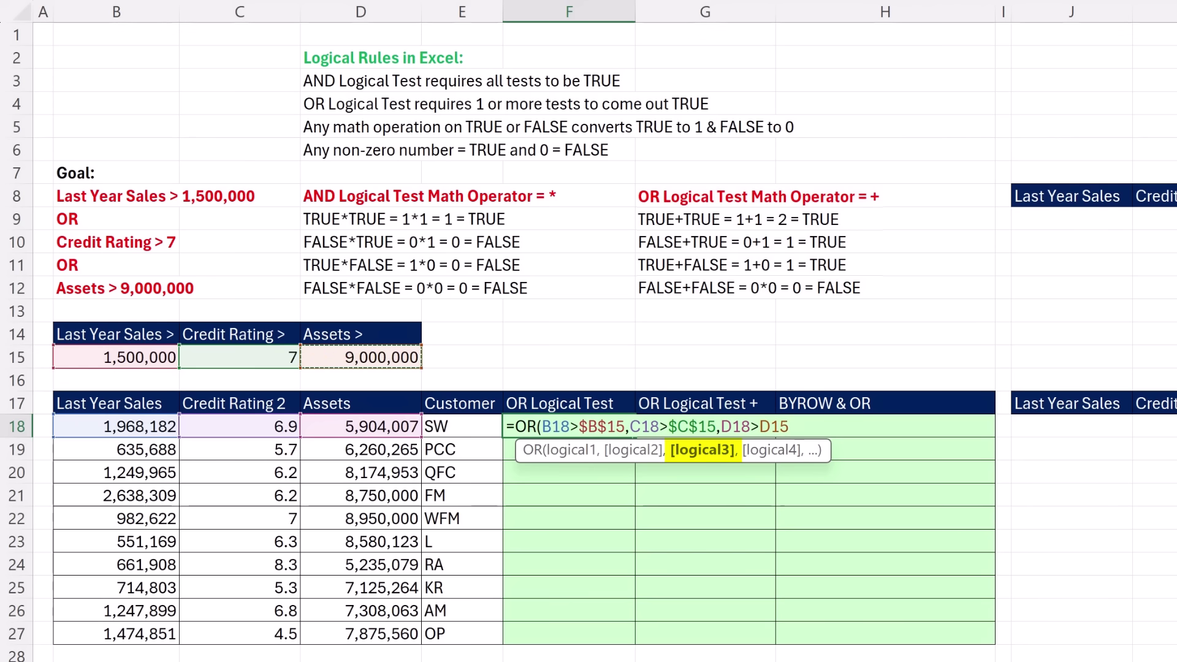
{"action": "key", "text": "F4"}
{"action": "type", "text": ")"}
{"action": "key", "text": "ctrl+Return"}
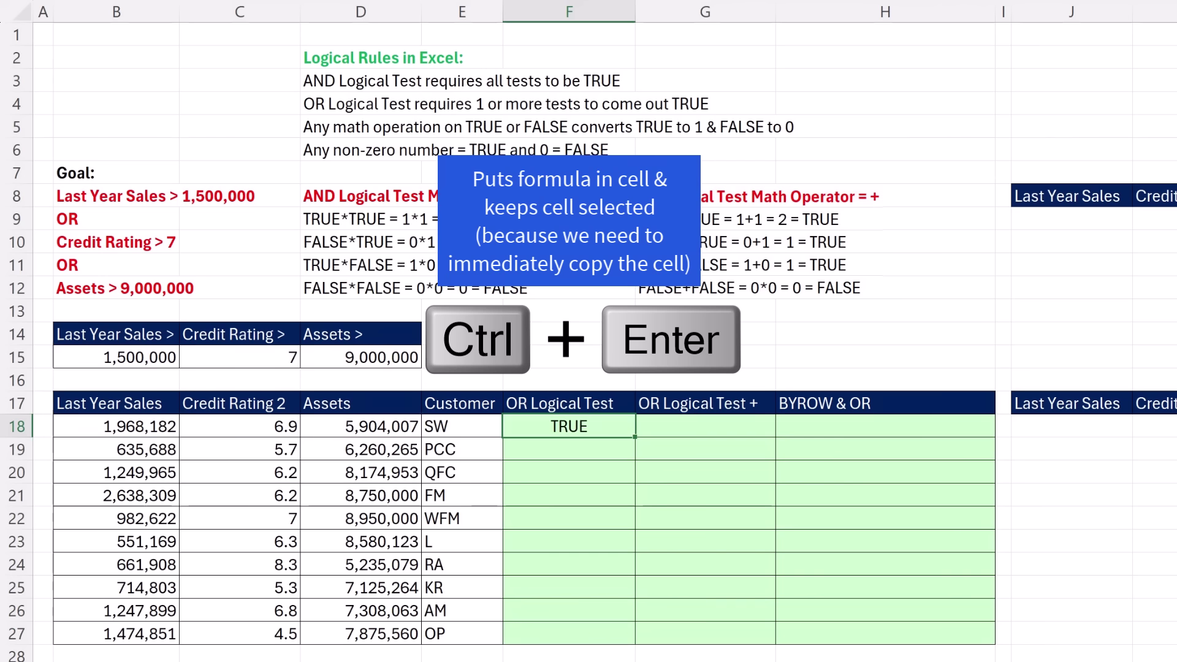
- Copy the OR formula down to F27 and check the copied formula in F27
{"action": "double_click", "coordinate": [635, 438]}
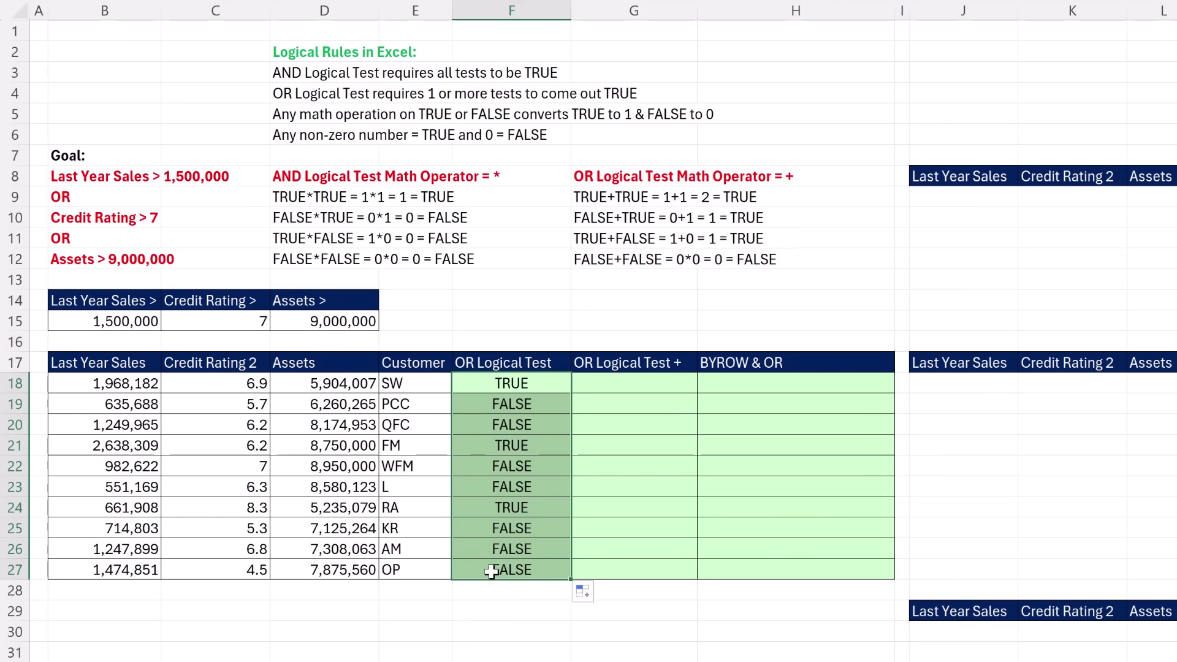
{"action": "left_click", "coordinate": [547, 635]}
{"action": "key", "text": "F2"}
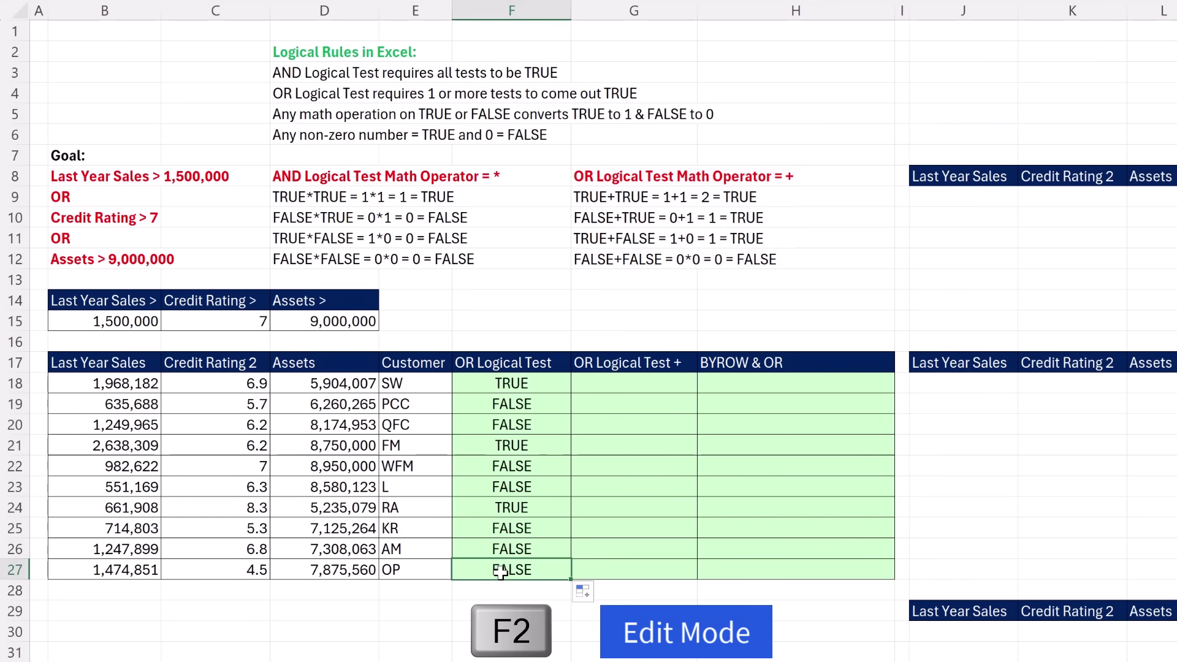
{"action": "key", "text": "F2"}
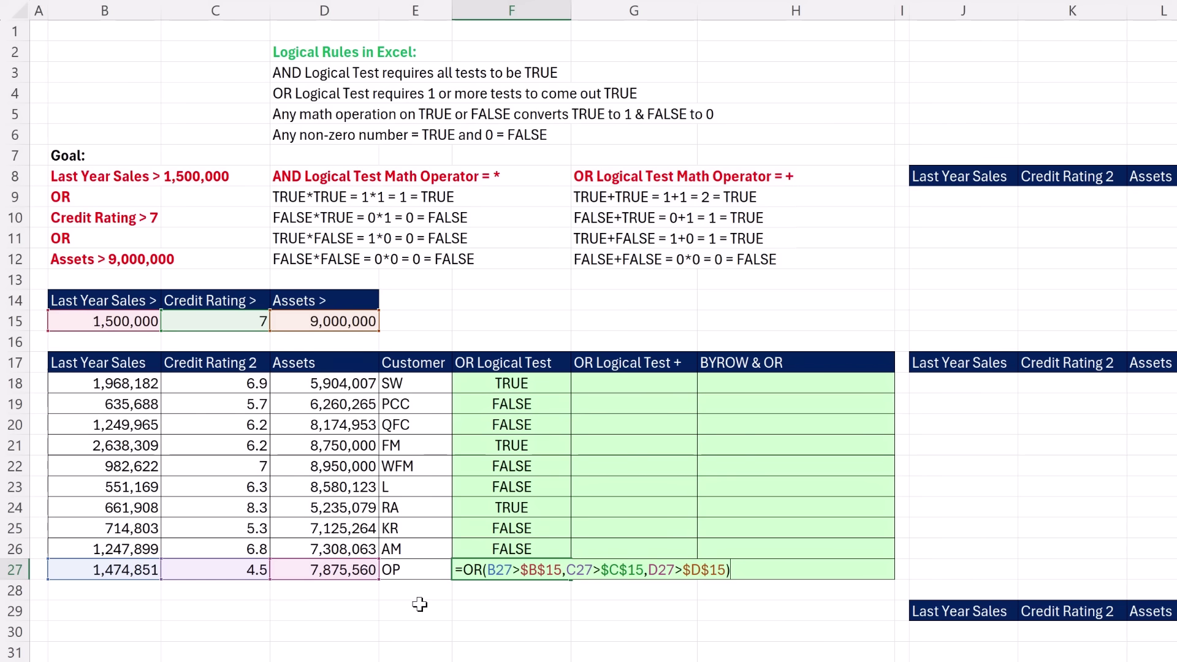
{"action": "key", "text": "ctrl+Return"}
- Enter =FILTER(B18:E27,F18:F27) in J30 to list the SW, FM and RA records
{"action": "left_click", "coordinate": [959, 635]}
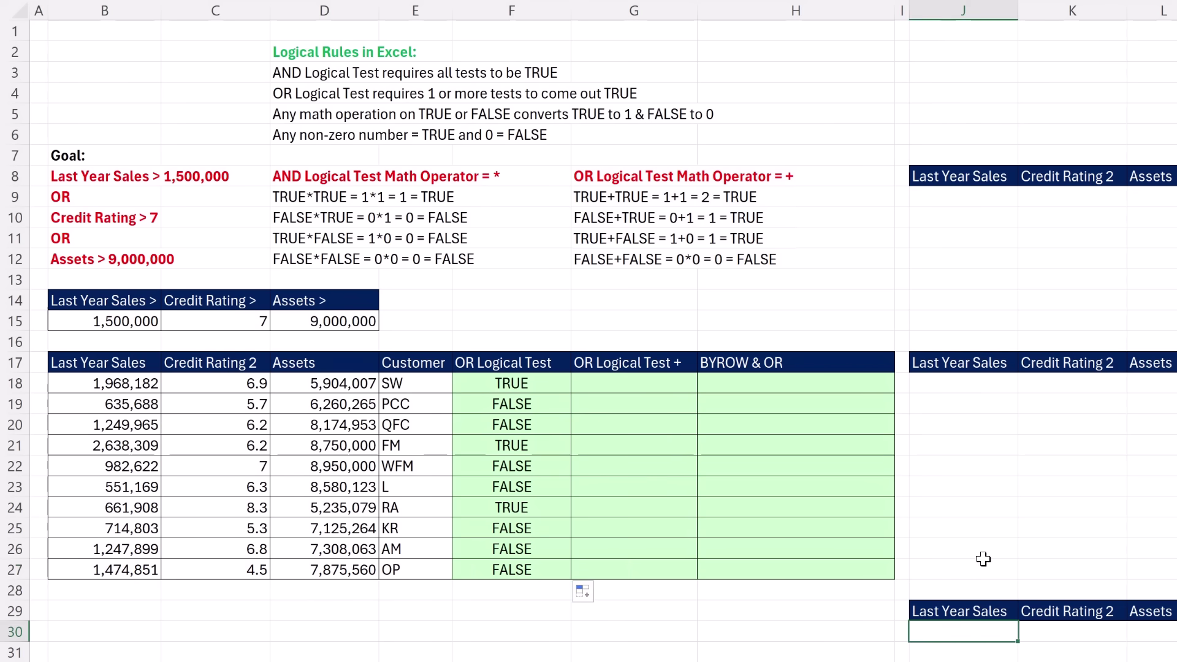
{"action": "scroll", "coordinate": [984, 560], "scroll_direction": "down", "scroll_amount": 4}
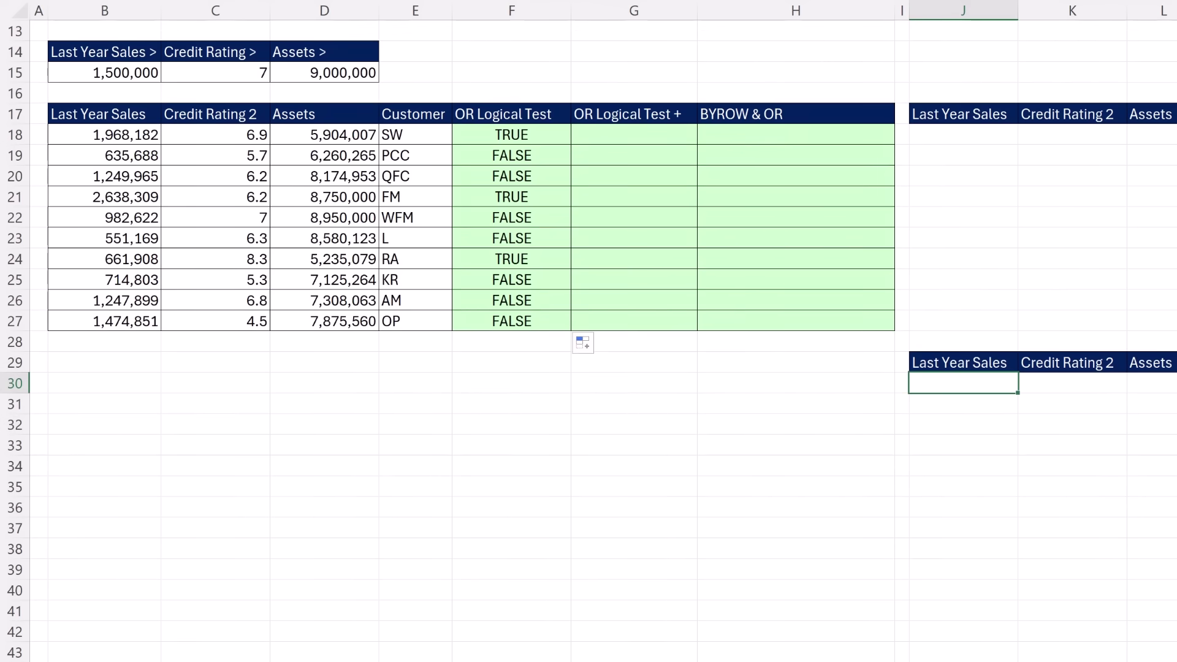
{"action": "type", "text": "=FILTER("}
{"action": "left_click_drag", "start_coordinate": [92, 135], "coordinate": [429, 322]}
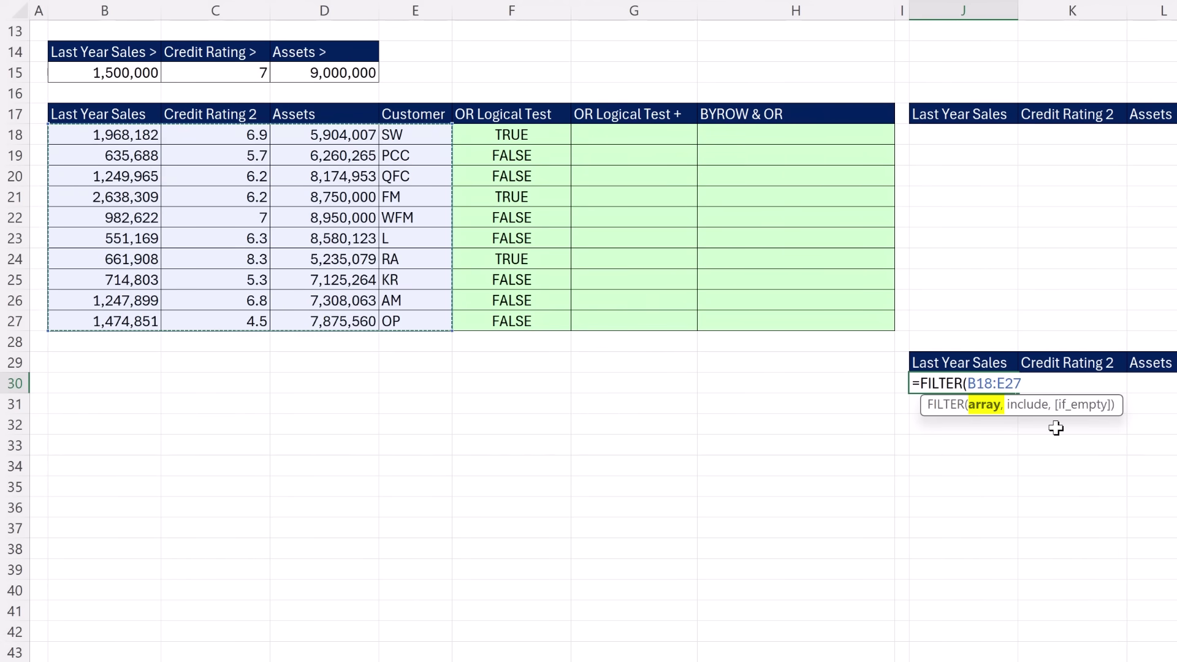
{"action": "type", "text": ","}
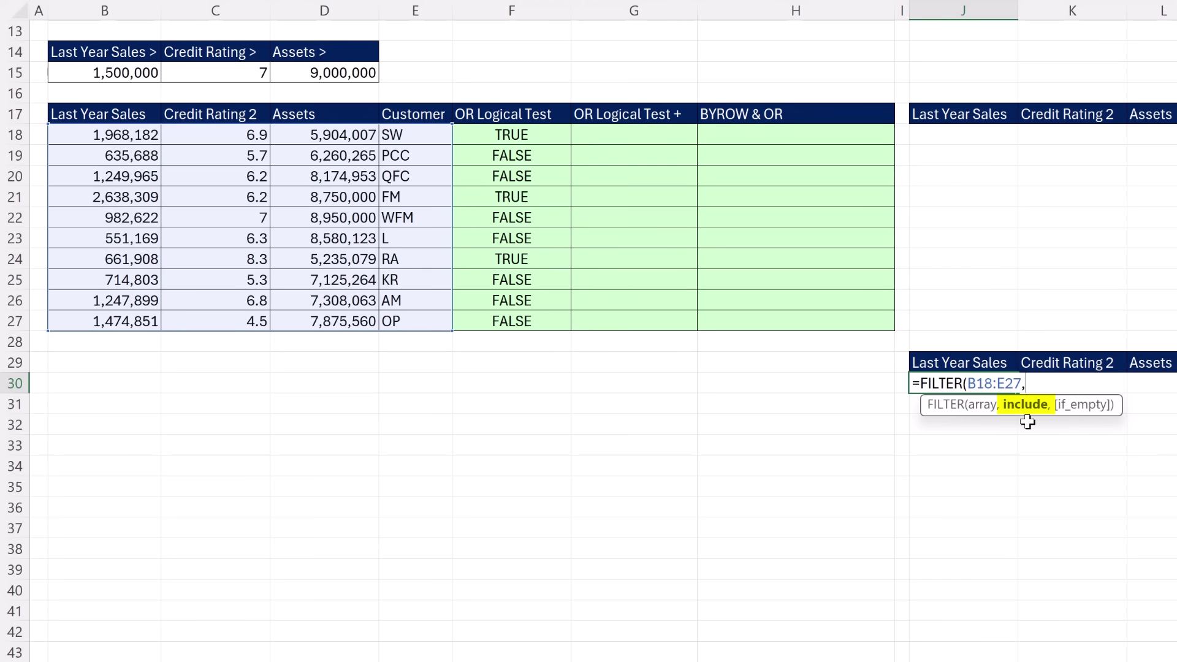
{"action": "left_click_drag", "start_coordinate": [482, 145], "coordinate": [492, 325]}
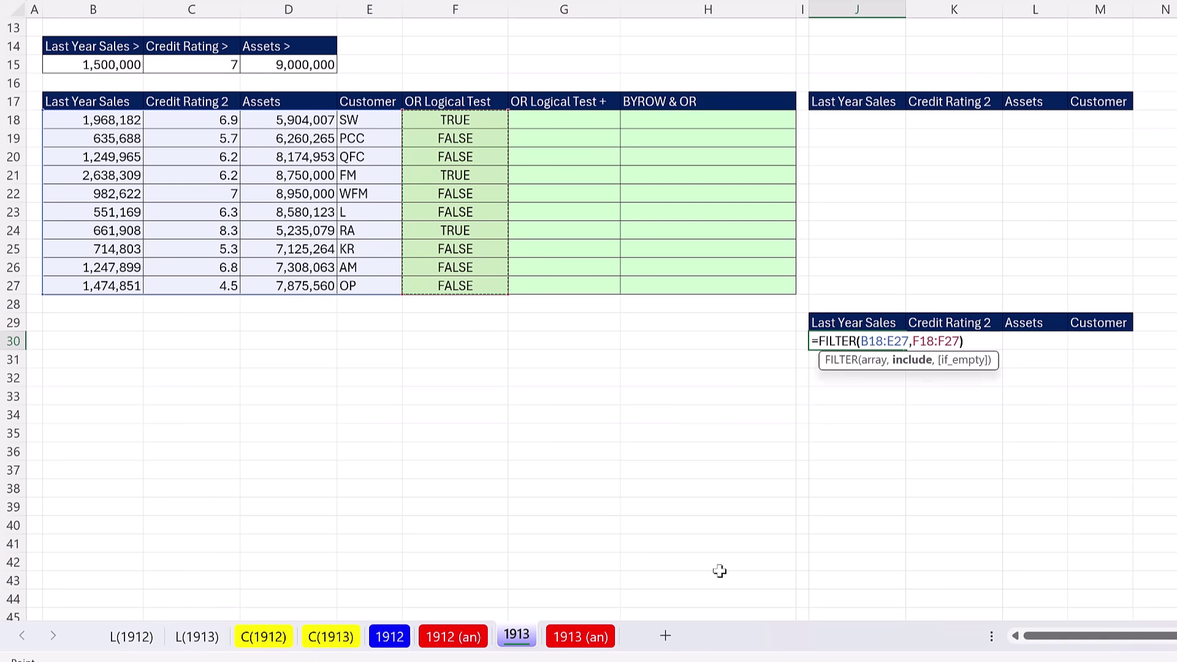
{"action": "type", "text": ")"}
{"action": "key", "text": "ctrl+Return"}
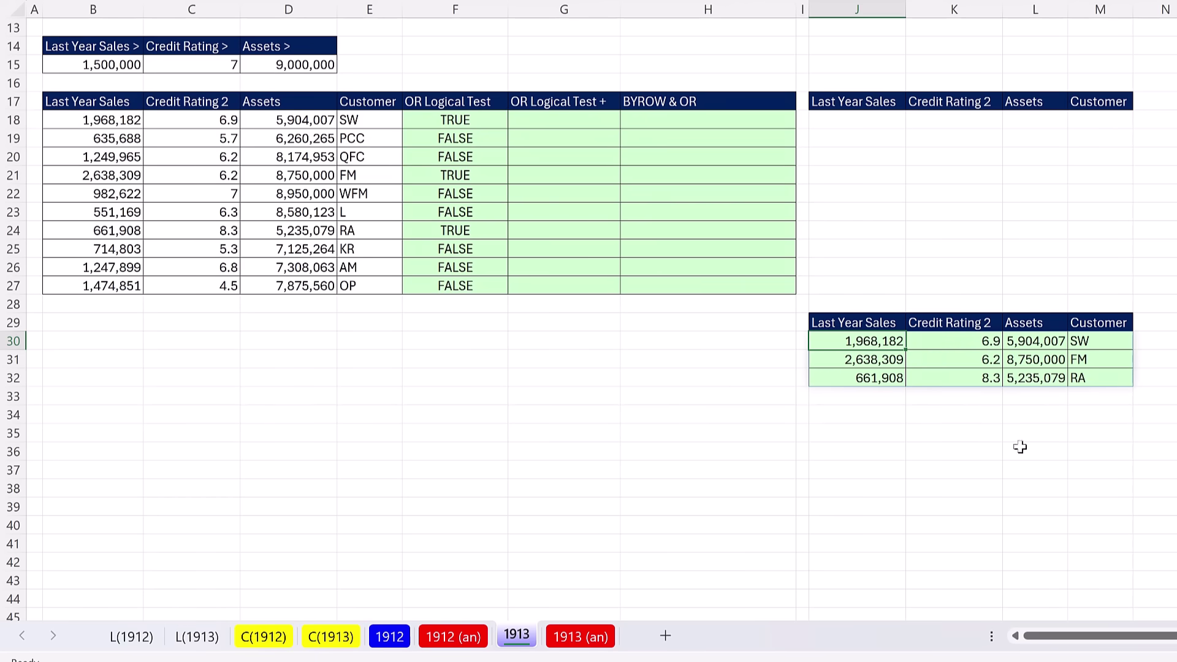
{"action": "scroll", "coordinate": [725, 533], "scroll_direction": "up", "scroll_amount": 1}
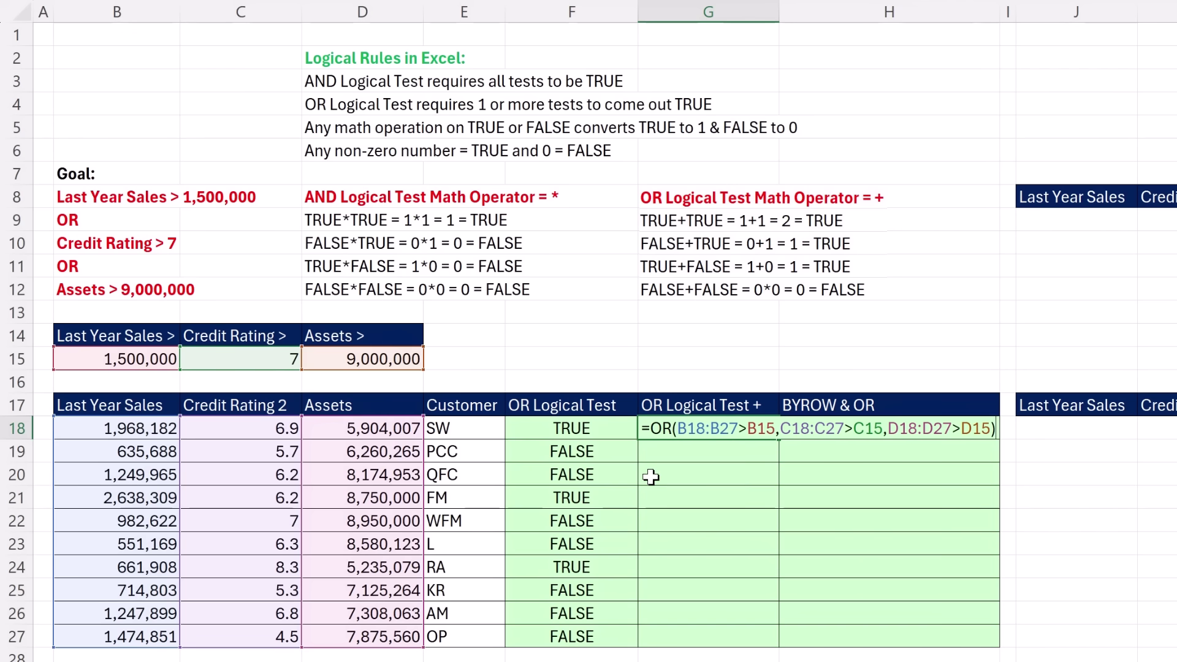
- Commit the whole-range OR formula in G18, which returns a single TRUE, and reopen it
{"action": "key", "text": "ctrl+Return"}
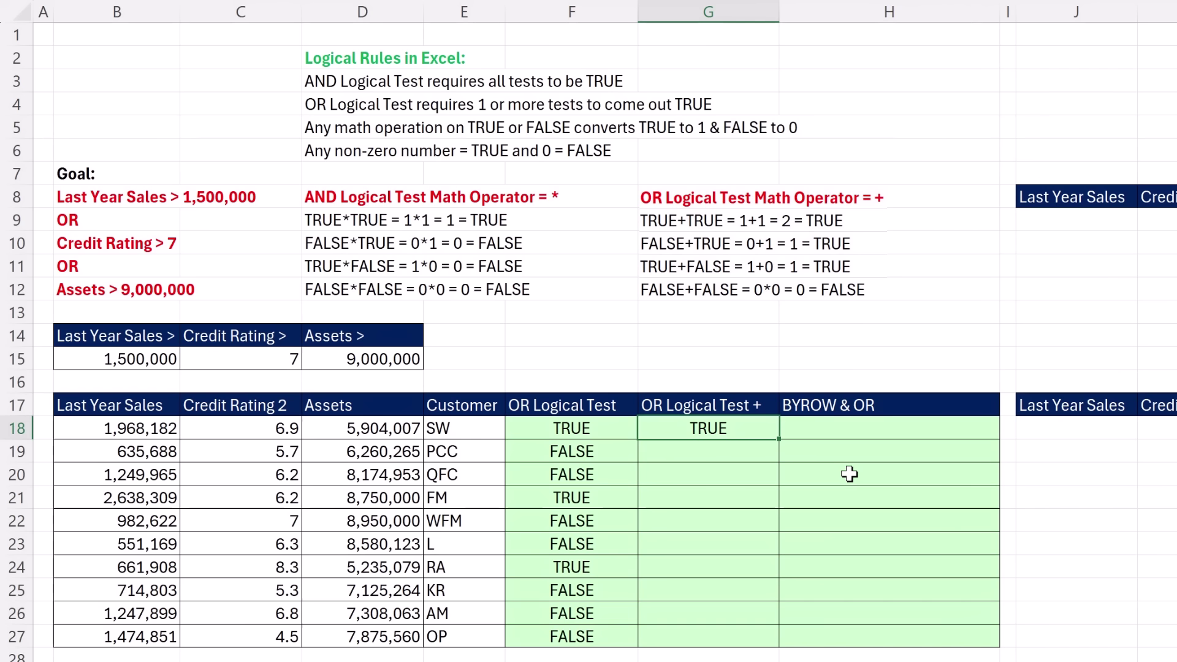
{"action": "key", "text": "F2"}
- Restart G18's formula as =(B18:B27>B15), comparing sales against the B15 threshold
{"action": "key", "text": "Escape"}
{"action": "type", "text": "=("}
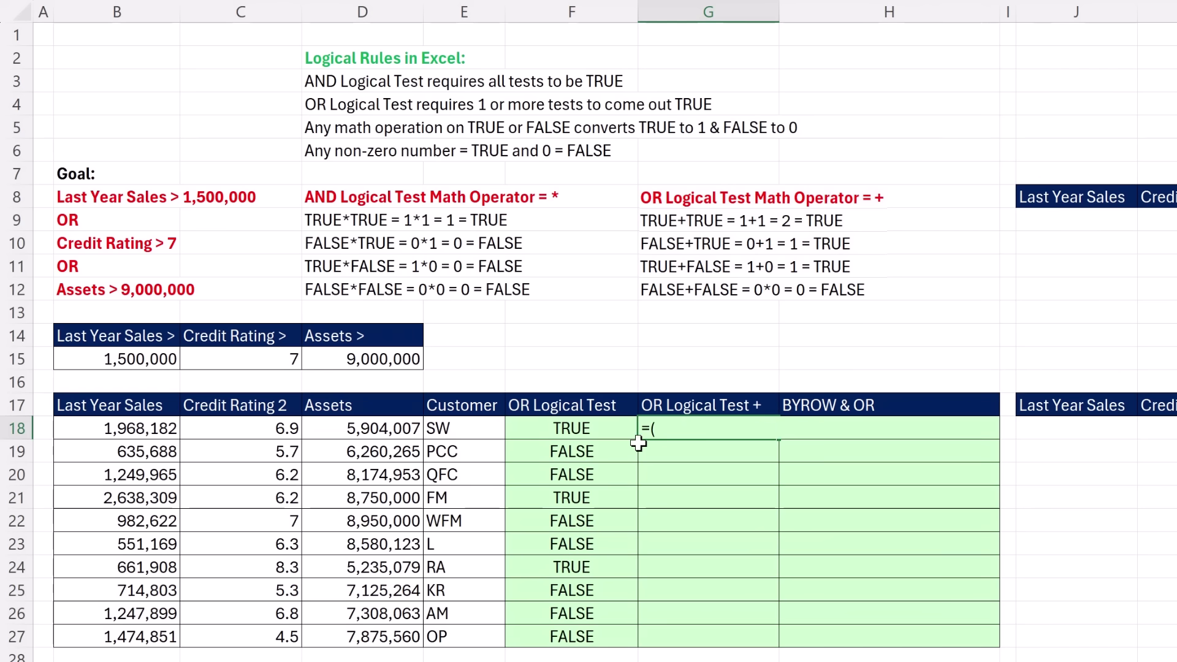
{"action": "left_click_drag", "start_coordinate": [131, 433], "coordinate": [127, 628]}
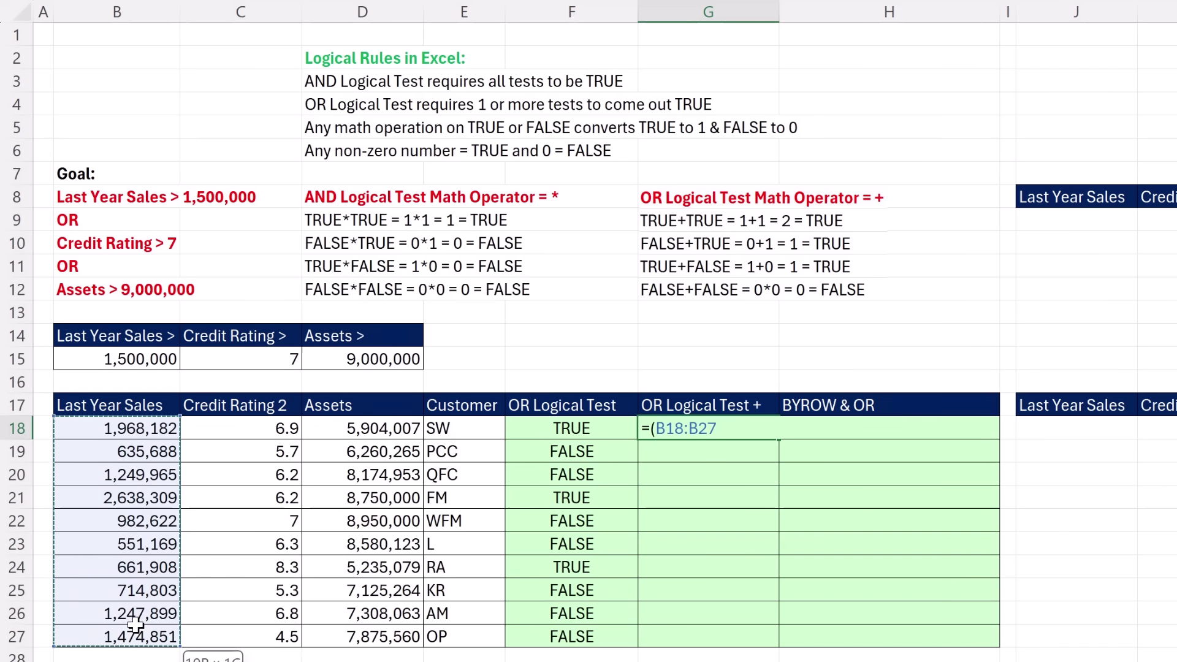
{"action": "type", "text": ">"}
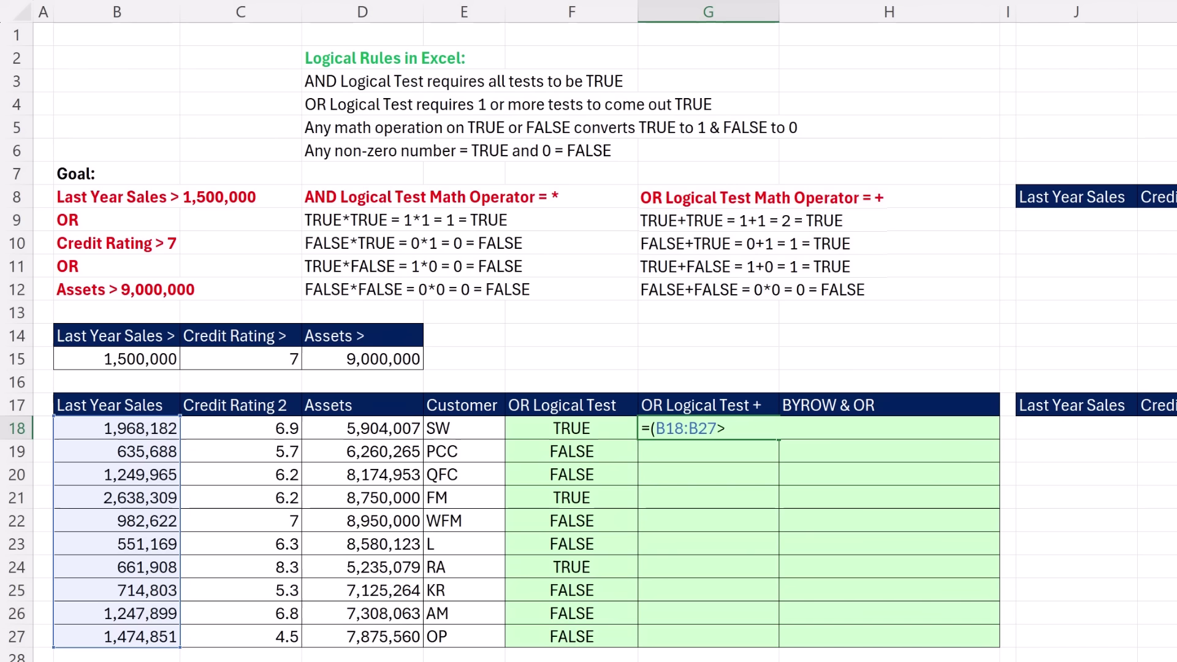
{"action": "left_click", "coordinate": [105, 362]}
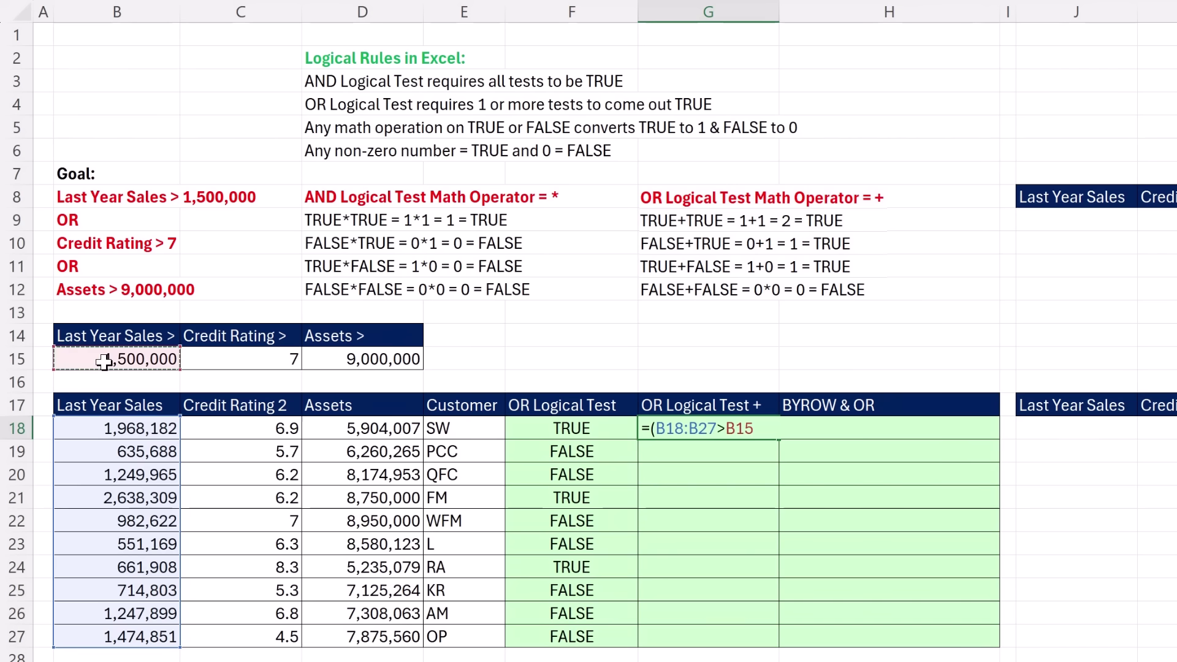
{"action": "type", "text": ")"}
{"action": "left_click_drag", "start_coordinate": [651, 429], "coordinate": [777, 435]}
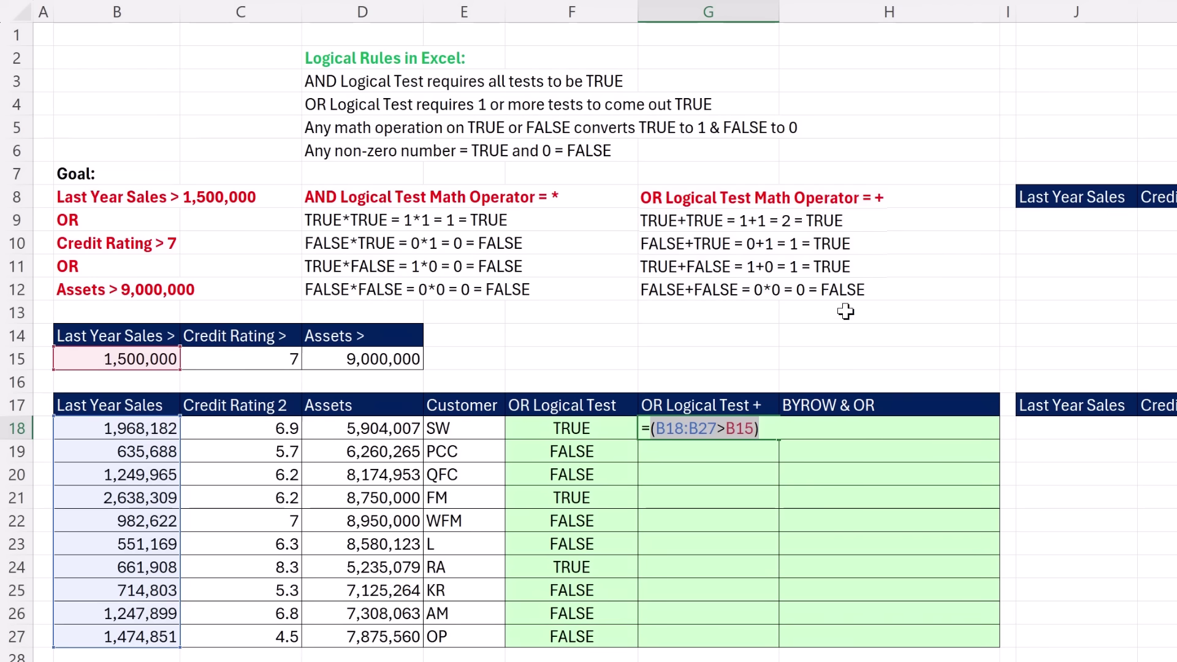
- Add +(C18:C27>C15)+(D18:D27>D15) to G18's formula so G18:G27 spills 1 or 0
{"action": "left_click", "coordinate": [765, 434]}
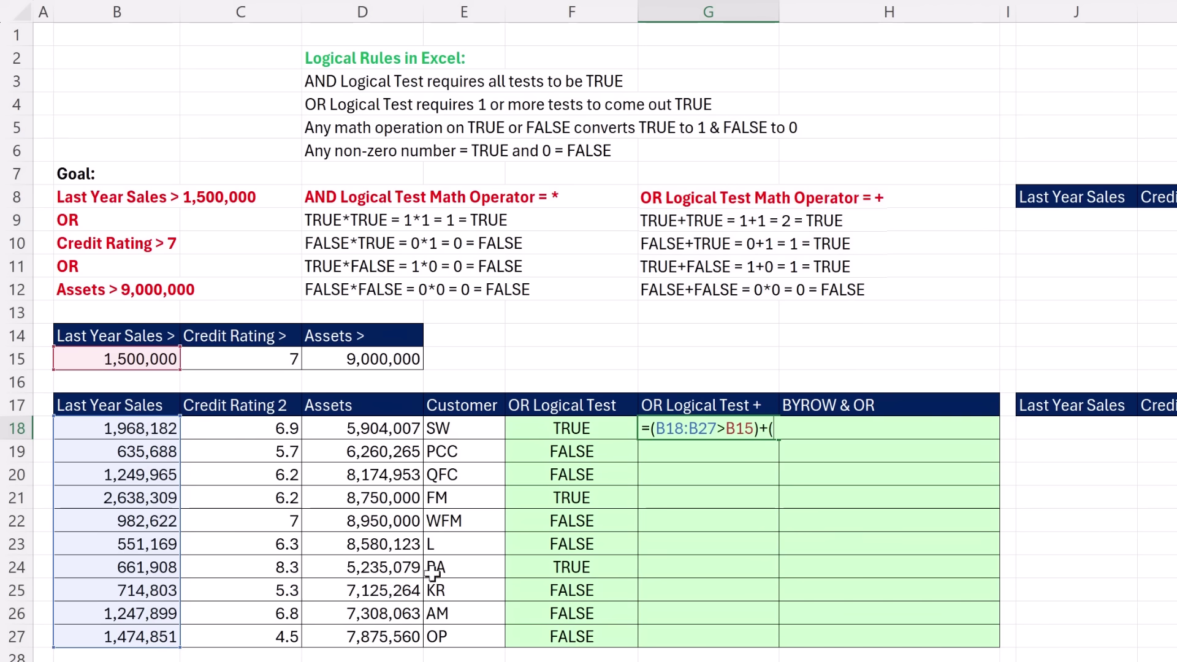
{"action": "left_click_drag", "start_coordinate": [214, 433], "coordinate": [257, 631]}
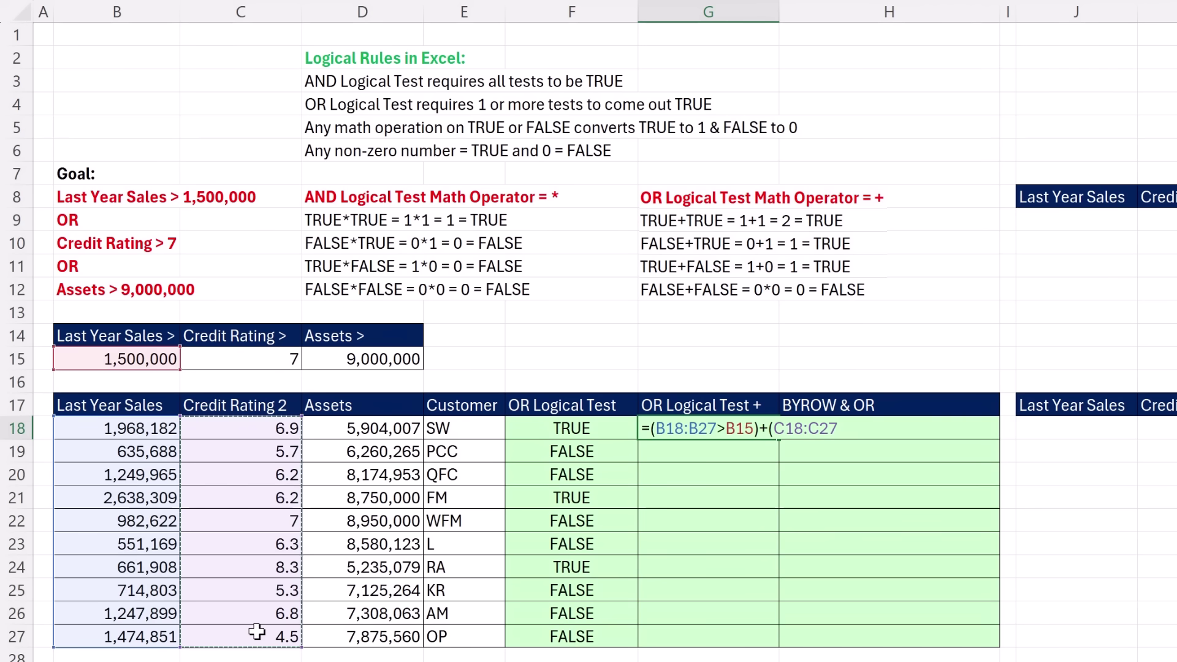
{"action": "type", "text": ">"}
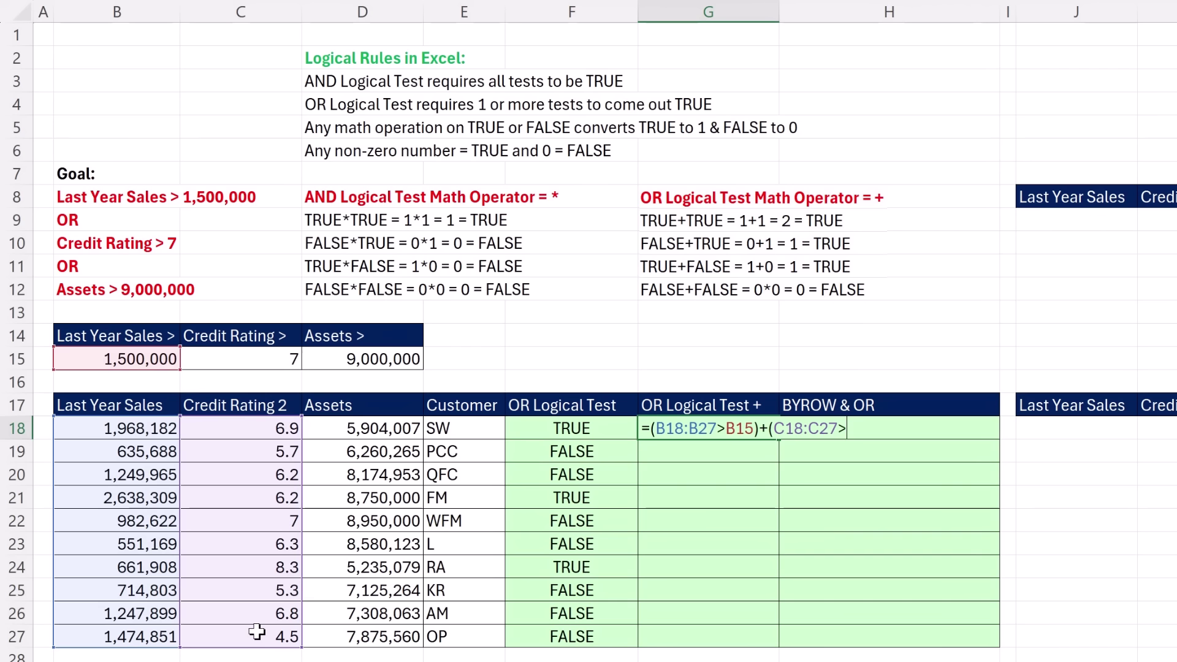
{"action": "left_click", "coordinate": [282, 355]}
{"action": "type", "text": ")"}
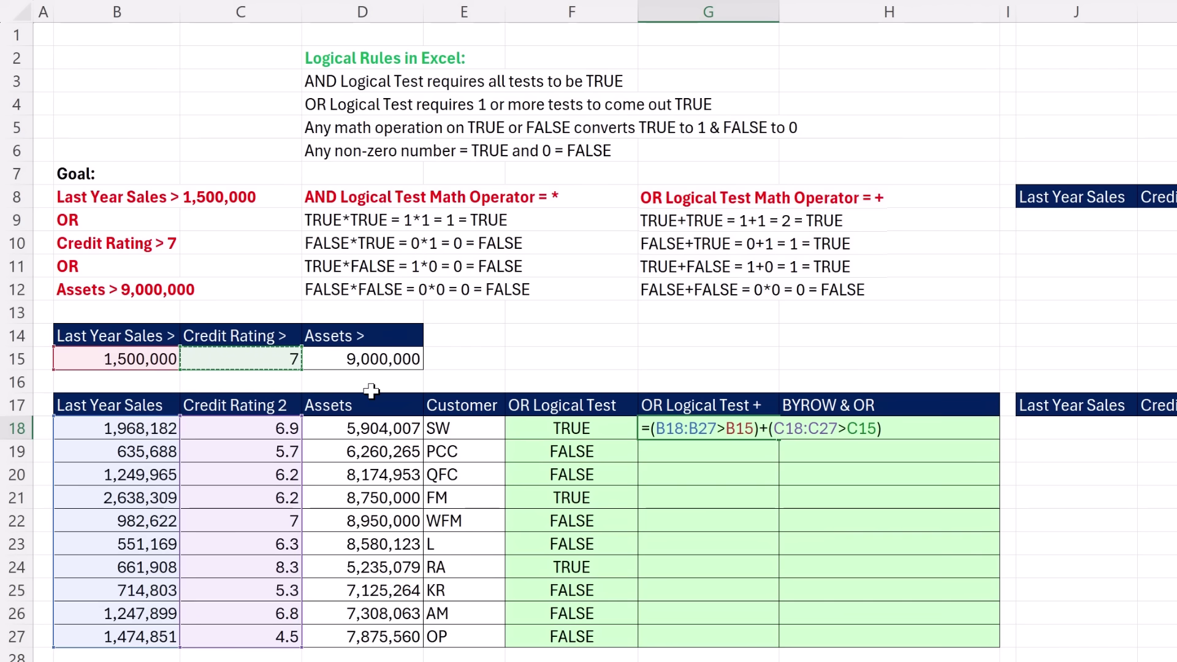
{"action": "type", "text": "+("}
{"action": "left_click_drag", "start_coordinate": [392, 433], "coordinate": [414, 645]}
{"action": "type", "text": ">"}
{"action": "left_click", "coordinate": [348, 361]}
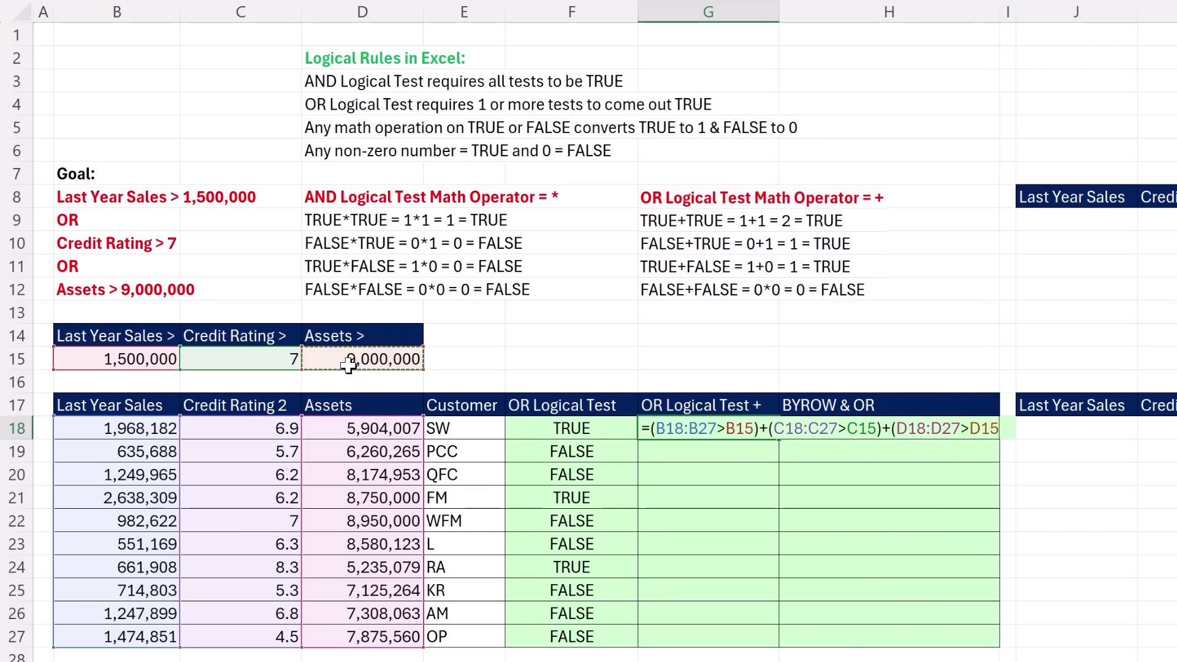
{"action": "type", "text": ")"}
{"action": "key", "text": "ctrl+Return"}
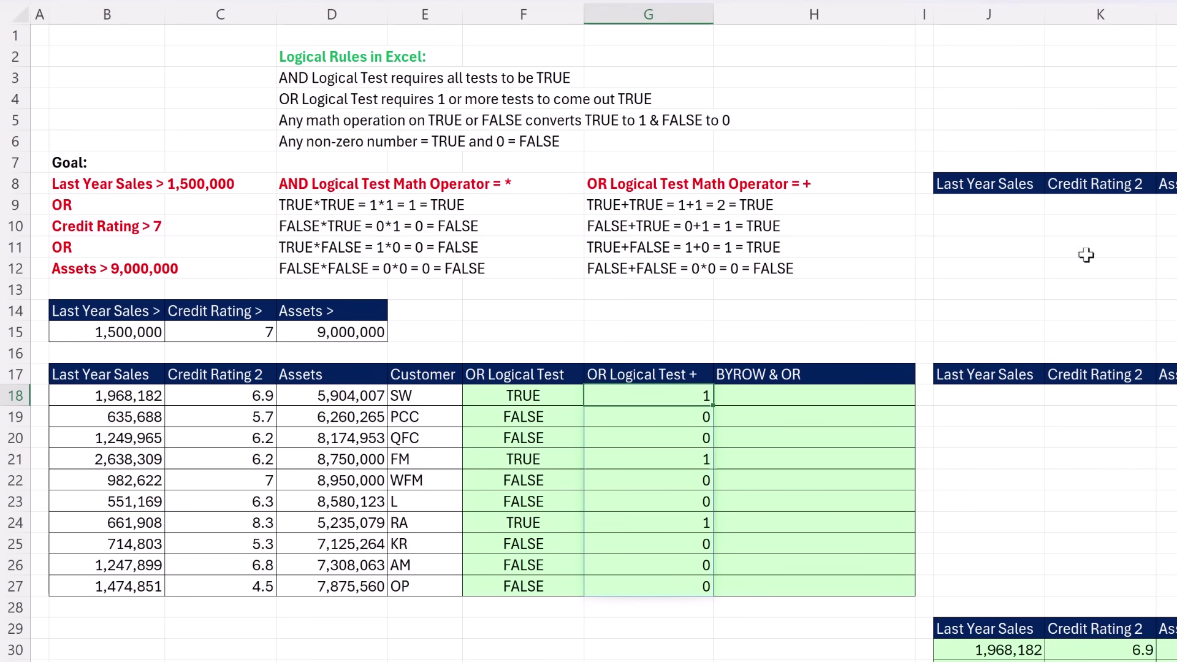
- Set KR's credit rating to 8 and assets to 95,000,000
{"action": "left_click", "coordinate": [247, 545]}
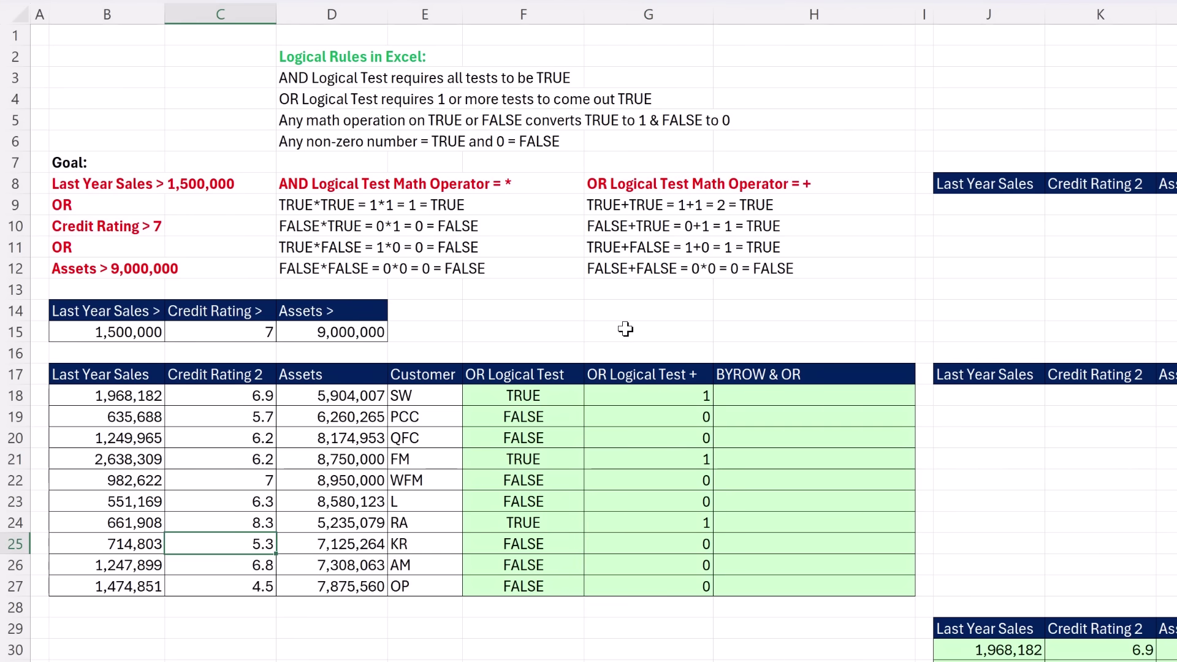
{"action": "type", "text": "8"}
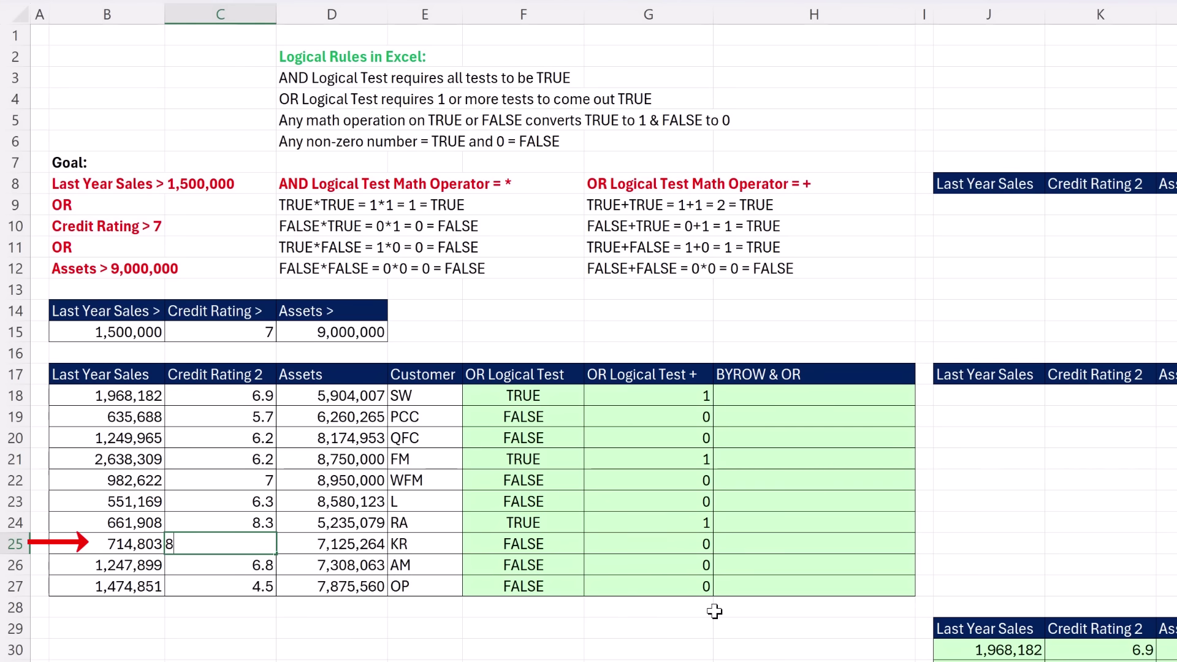
{"action": "key", "text": "Tab"}
{"action": "type", "text": "95,000,"}
{"action": "type", "text": "000000"}
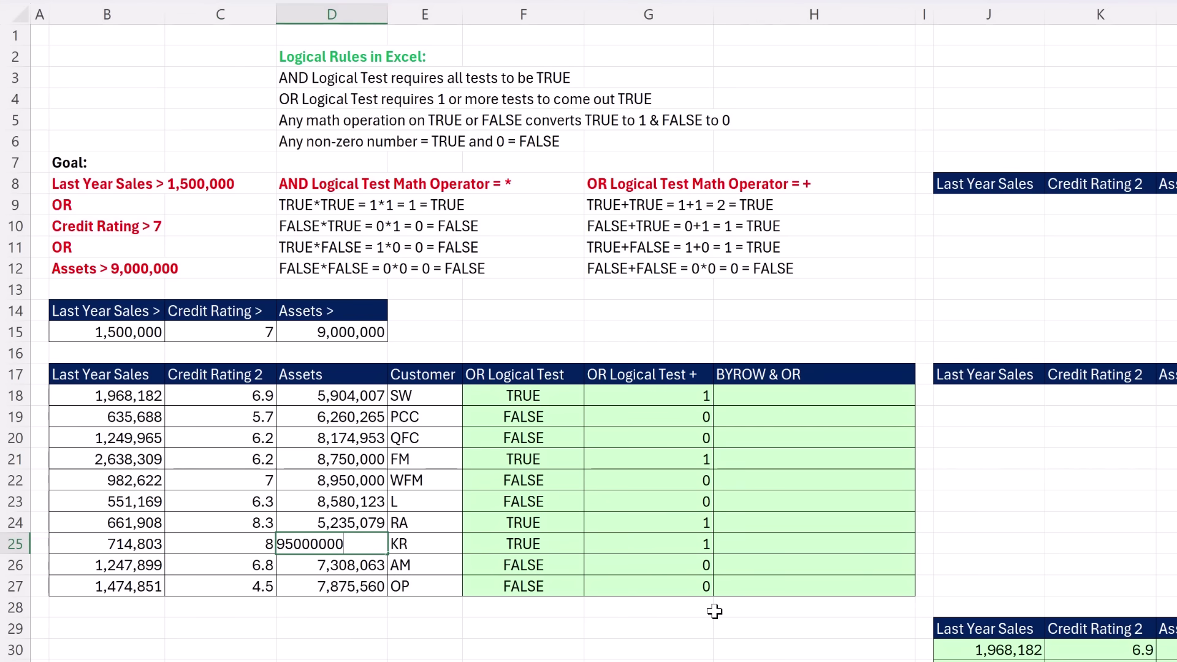
{"action": "key", "text": "Return"}
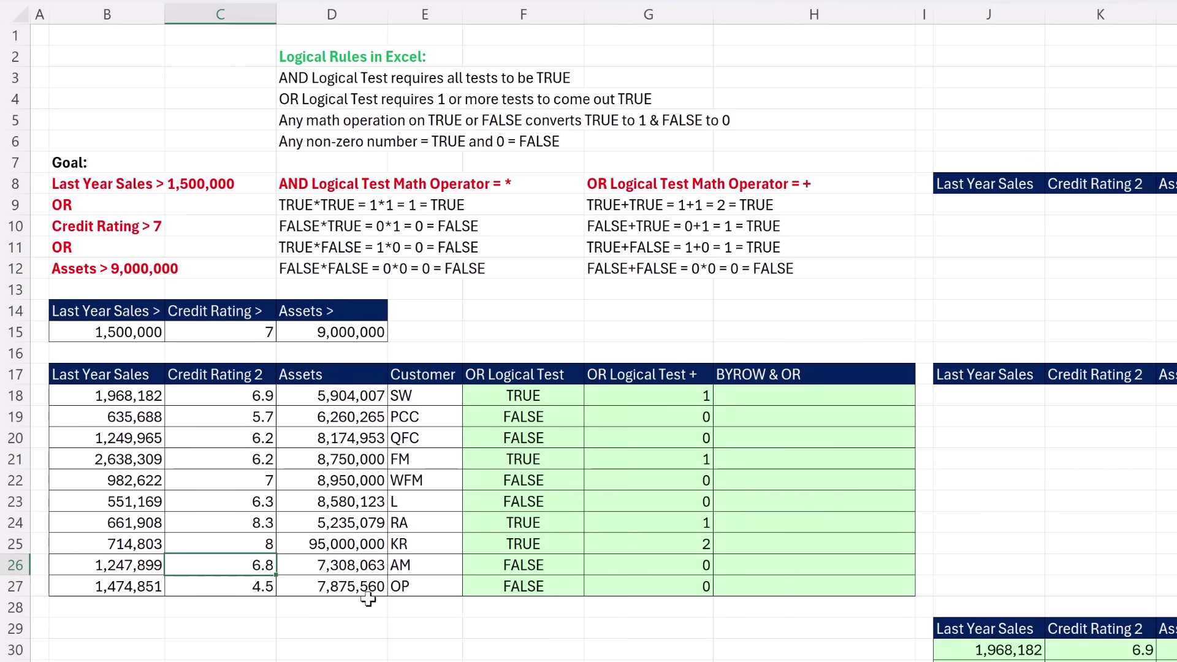
- Enter AM's sales 1,500,000, credit rating 9 and assets 15,000,000
{"action": "key", "text": "Left"}
{"action": "type", "text": "1,5"}
{"action": "type", "text": "0"}
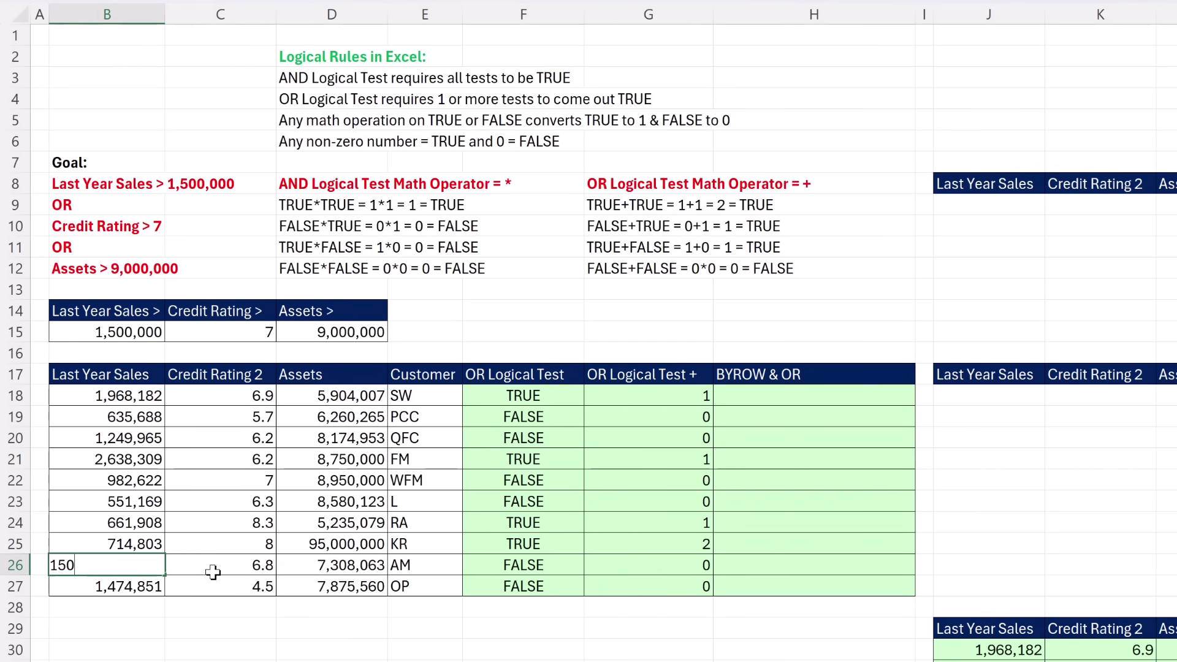
{"action": "type", "text": "0,000"}
{"action": "key", "text": "Right"}
{"action": "type", "text": "9"}
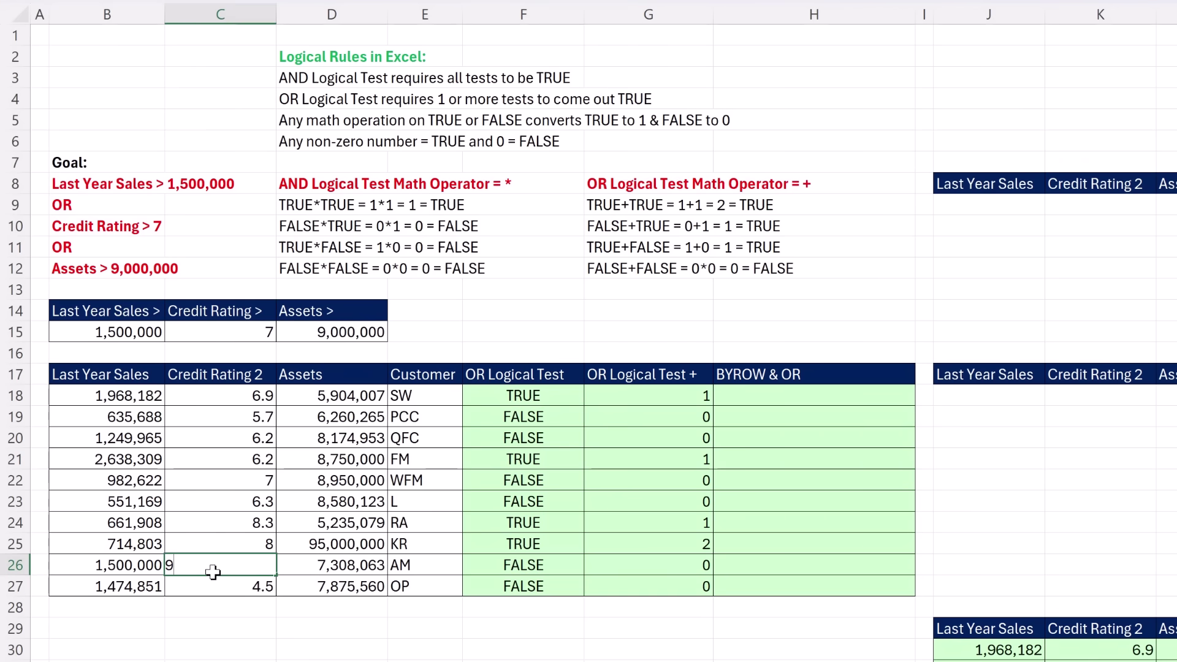
{"action": "key", "text": "Right"}
{"action": "type", "text": "15,0"}
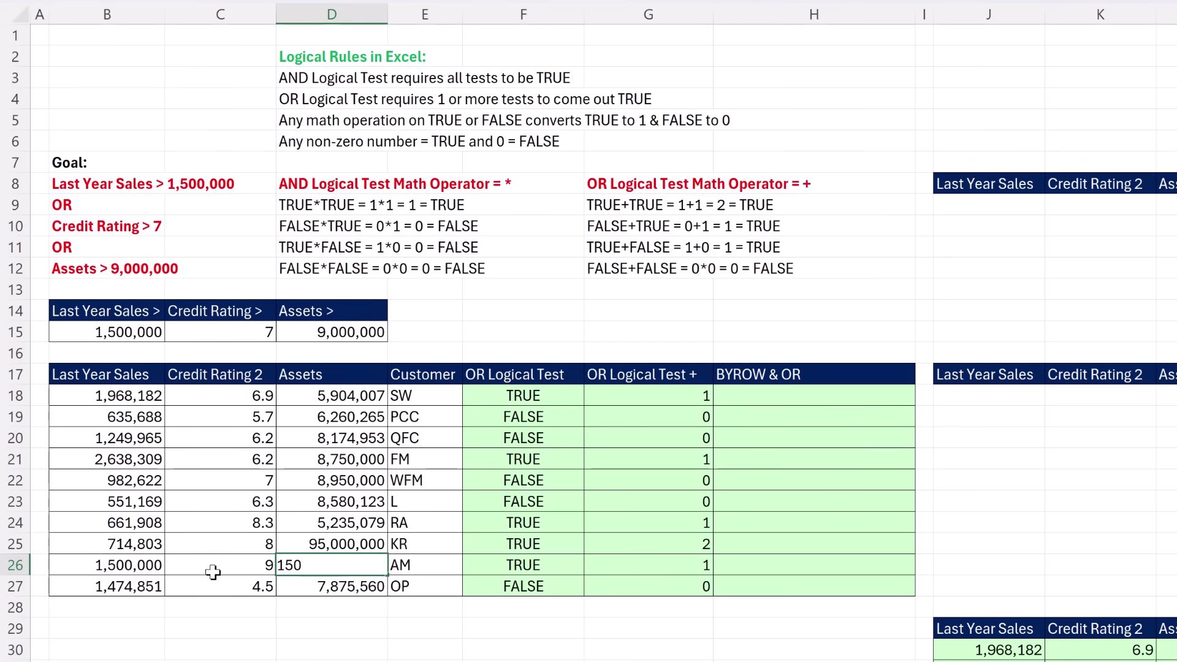
{"action": "type", "text": "00,000"}
{"action": "key", "text": "ctrl+Return"}
{"action": "key", "text": "ctrl+z"}
{"action": "key", "text": "ctrl+y"}
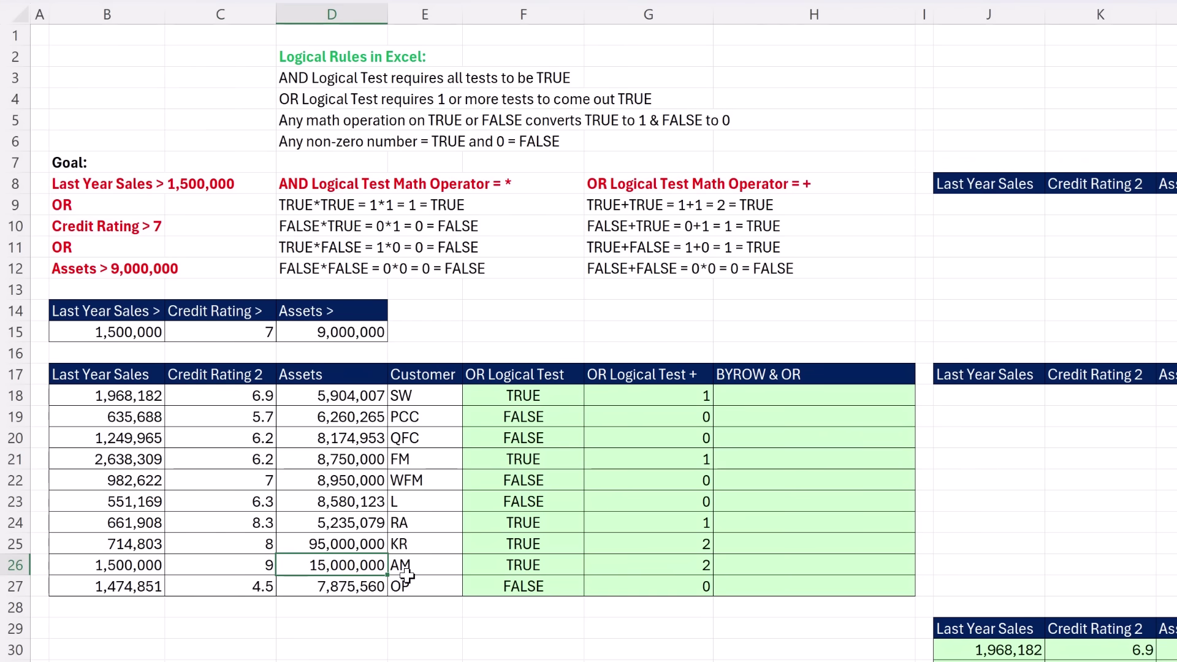
- Correct AM's sales in B26 from 1,500,000 to 1,600,000
{"action": "left_click", "coordinate": [146, 569]}
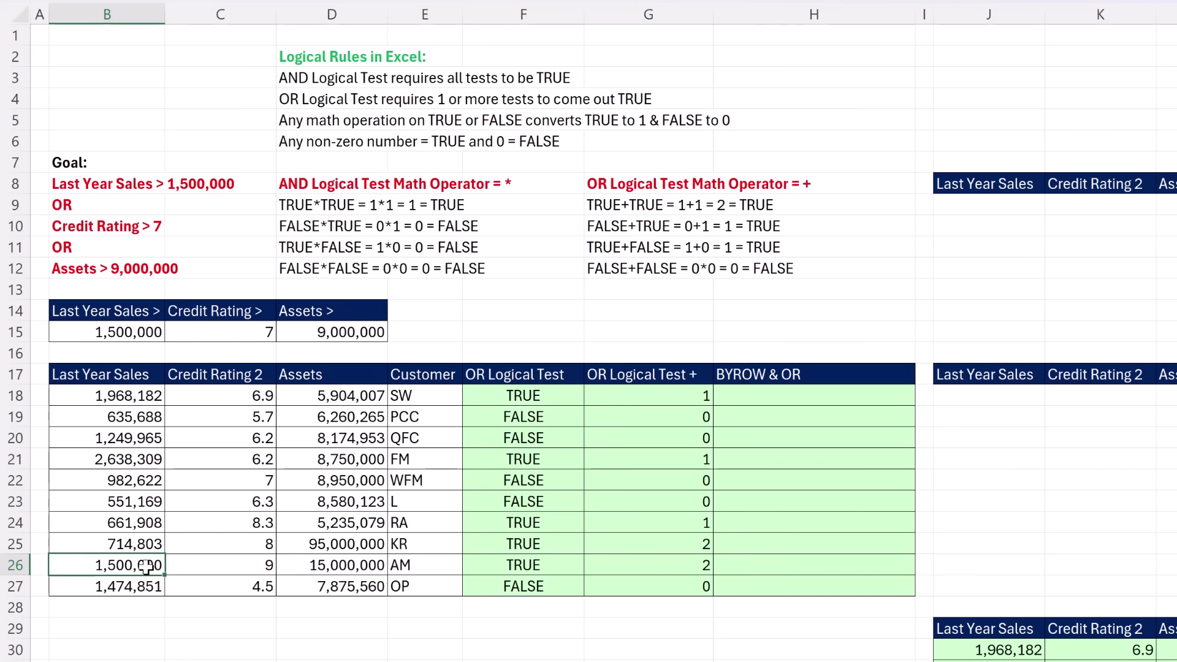
{"action": "key", "text": "F2"}
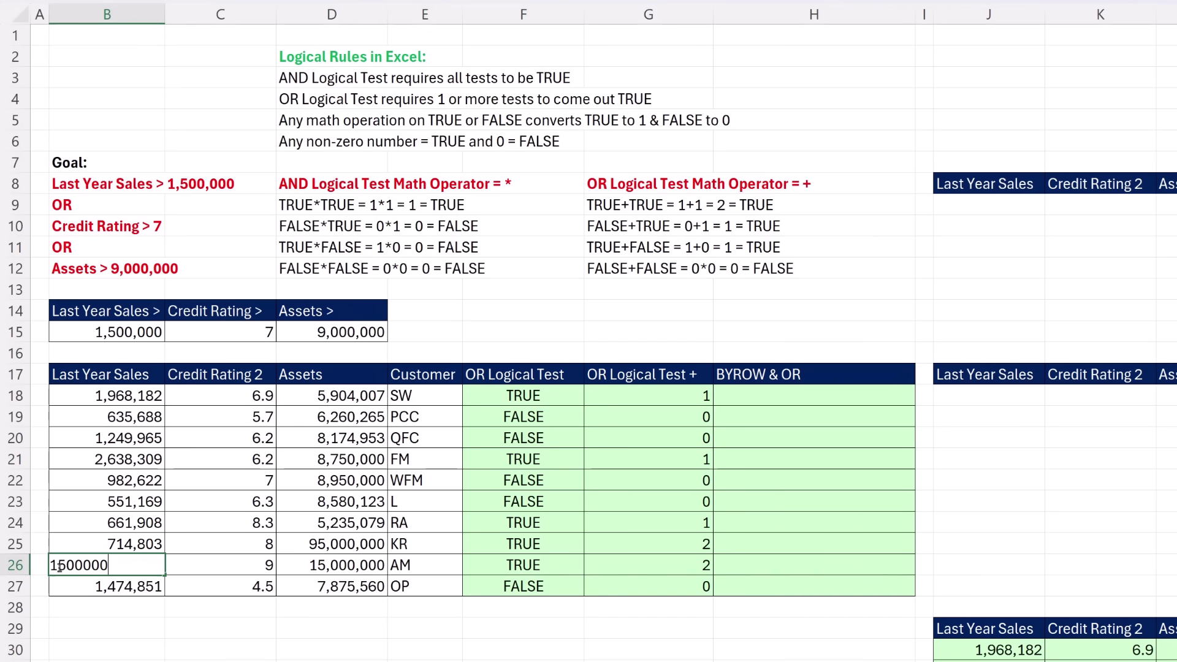
{"action": "left_click", "coordinate": [66, 564]}
{"action": "key", "text": "BackSpace"}
{"action": "type", "text": "6"}
{"action": "key", "text": "ctrl+Return"}
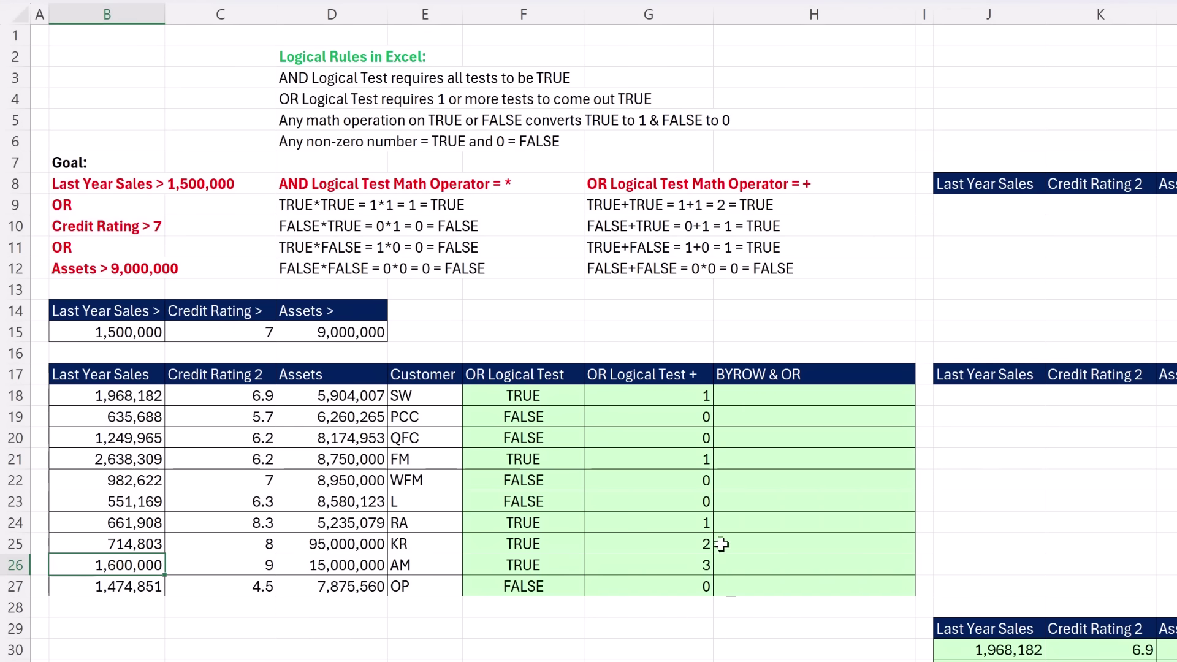
- Copy the three summed comparisons from G18's formula, leaving G18 unchanged
{"action": "left_click", "coordinate": [659, 396]}
{"action": "key", "text": "F2"}
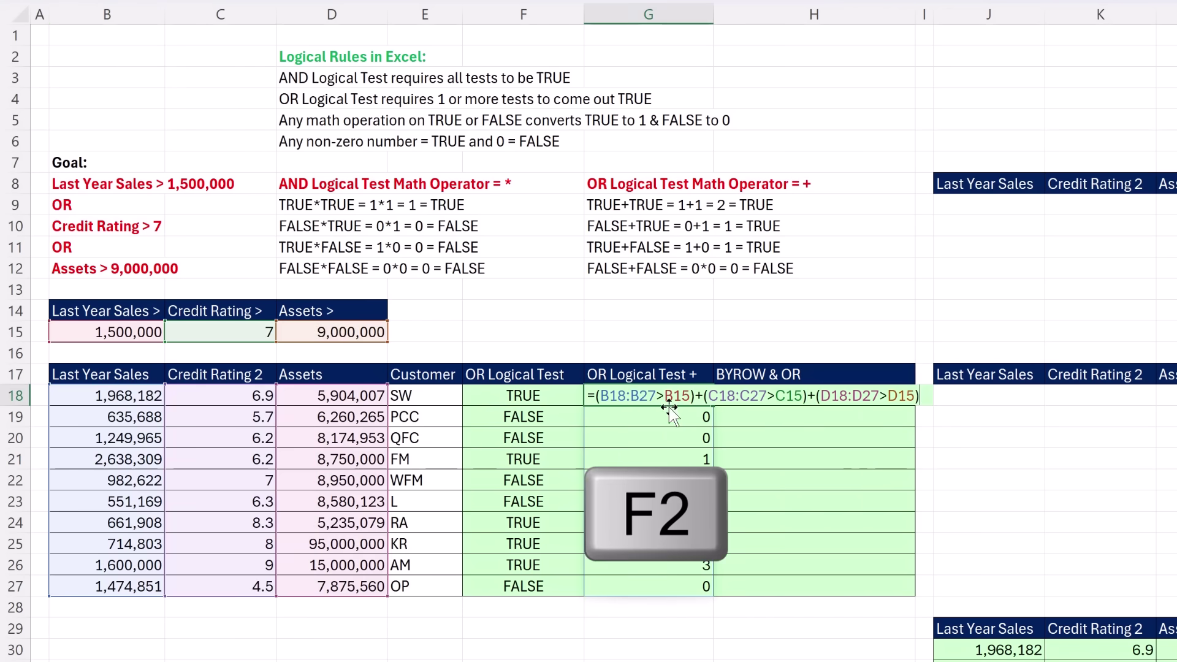
{"action": "left_click_drag", "start_coordinate": [596, 399], "coordinate": [985, 418]}
{"action": "key", "text": "ctrl+c"}
{"action": "key", "text": "Escape"}
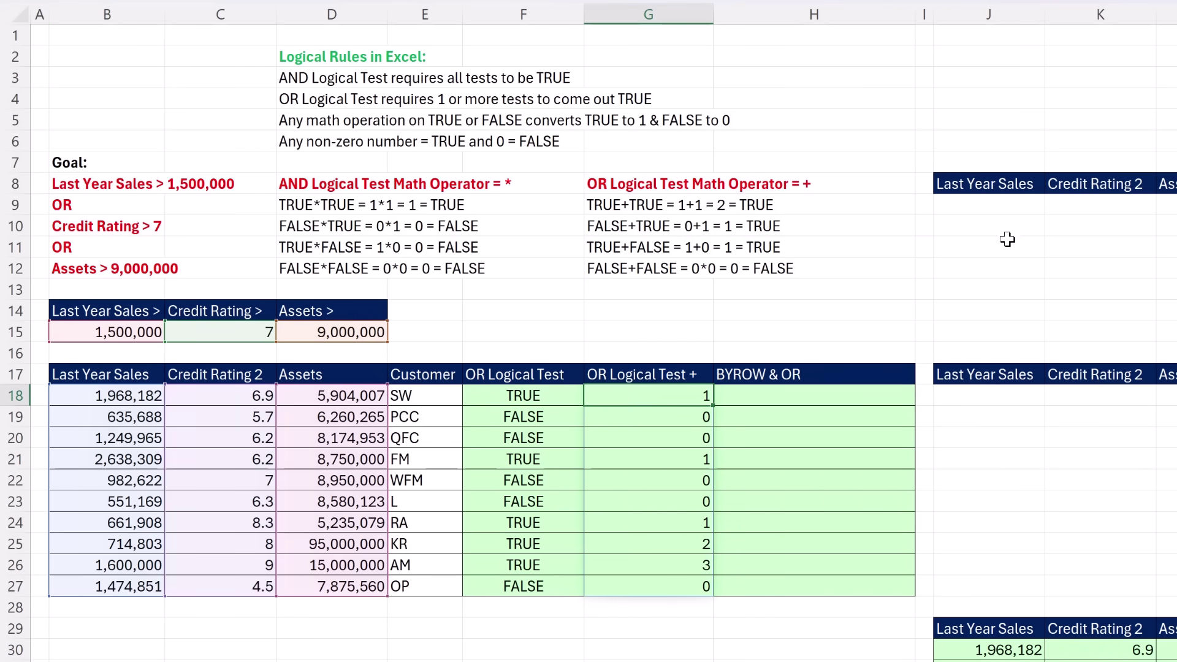
- Enter a FILTER in J9 over B18:E27 using the summed tests, listing five customers
{"action": "left_click", "coordinate": [988, 207]}
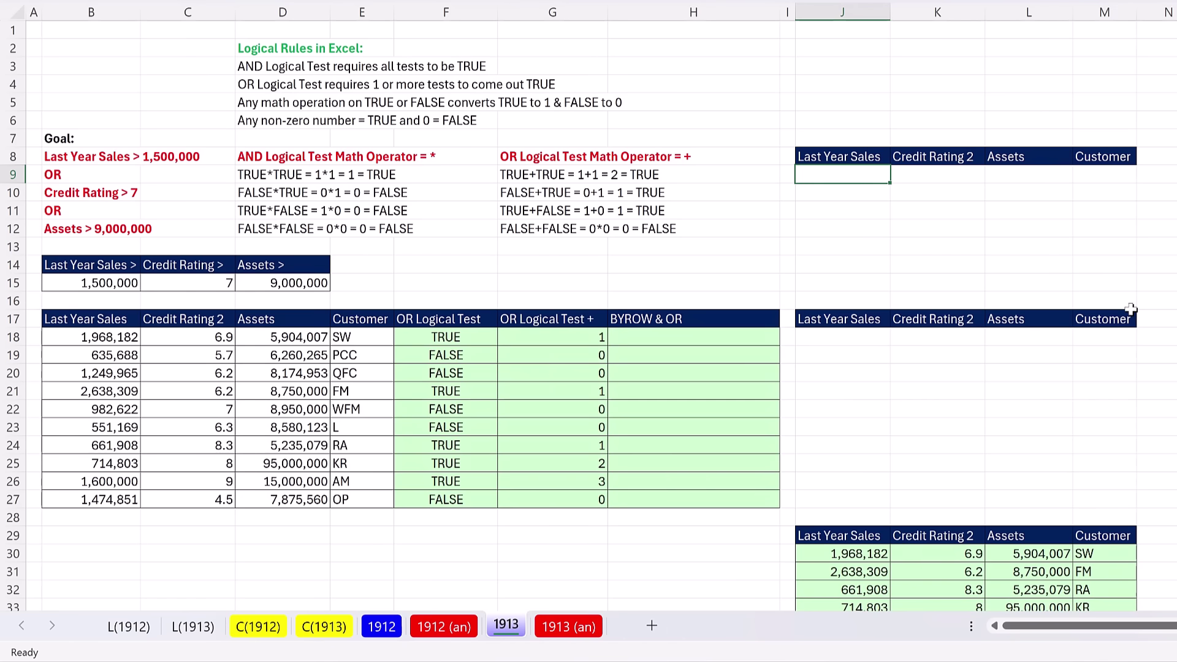
{"action": "type", "text": "=fi"}
{"action": "key", "text": "Tab"}
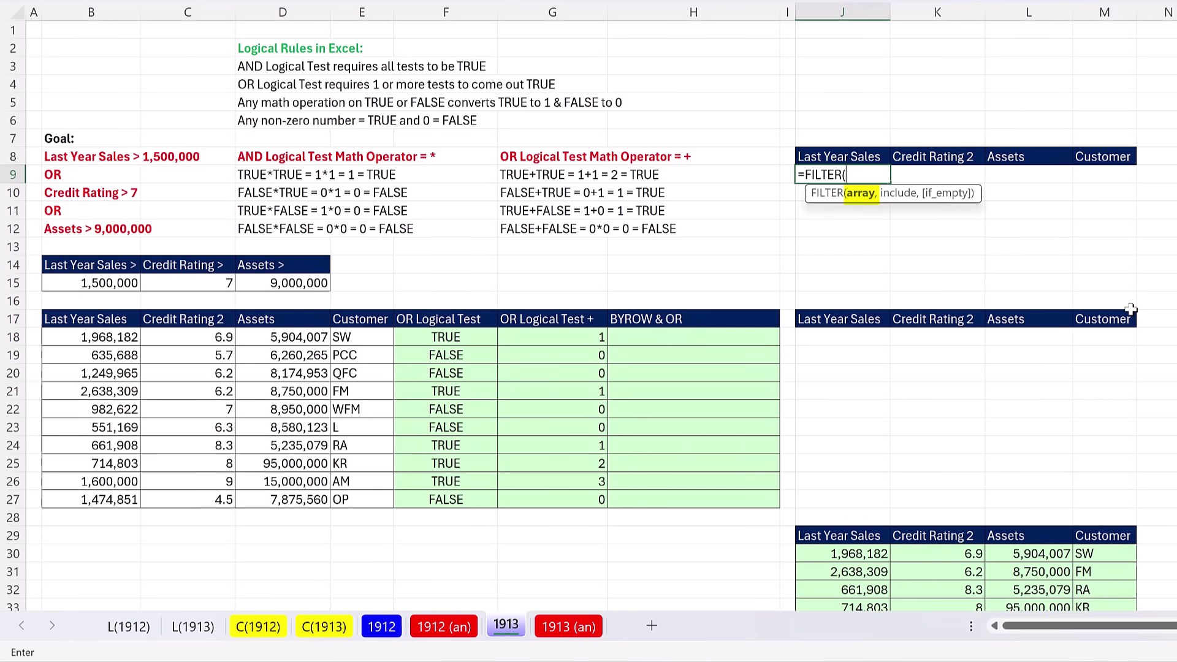
{"action": "left_click_drag", "start_coordinate": [111, 337], "coordinate": [352, 503]}
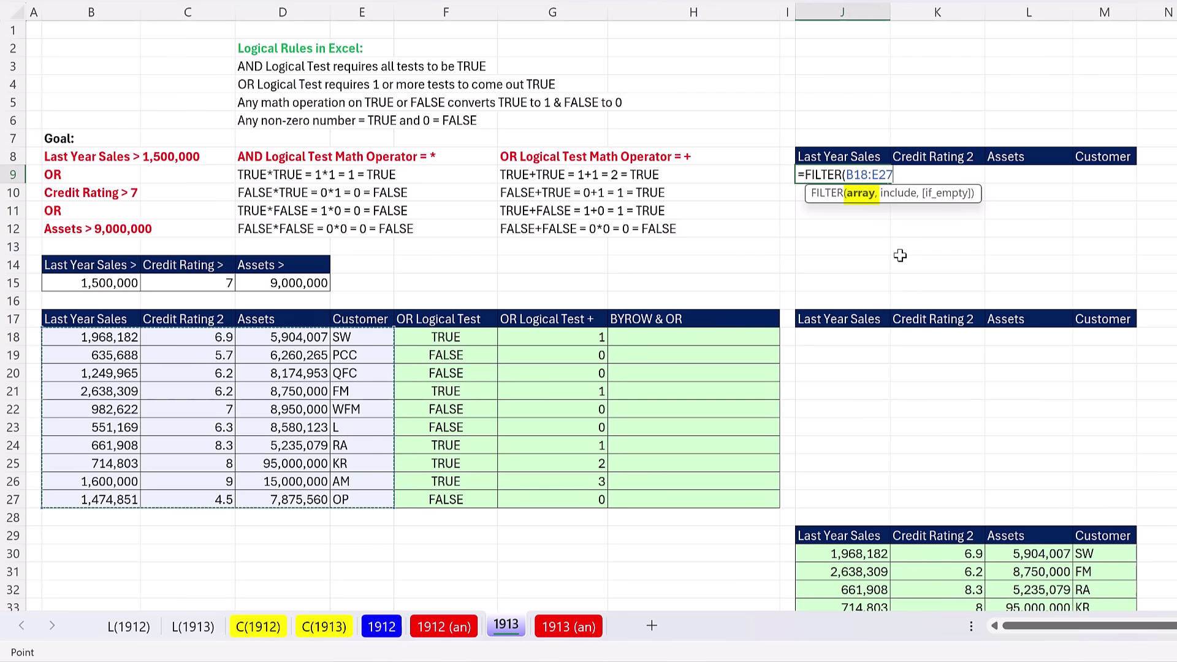
{"action": "type", "text": ","}
{"action": "key", "text": "ctrl+v"}
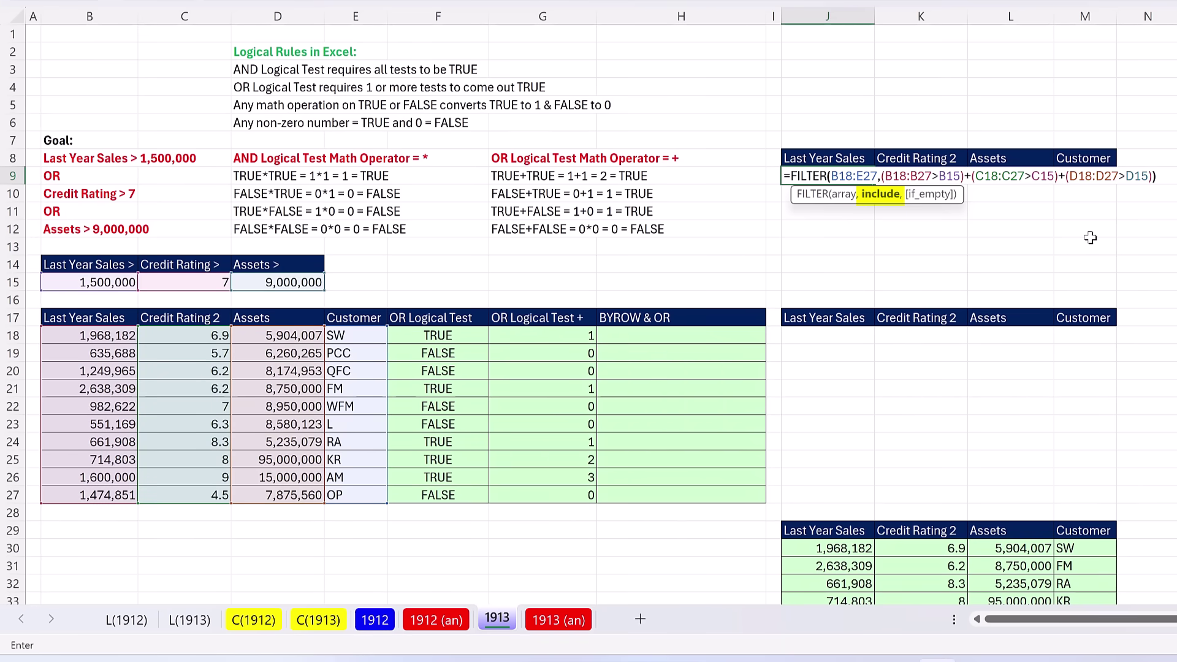
{"action": "type", "text": ")"}
{"action": "key", "text": "Return"}
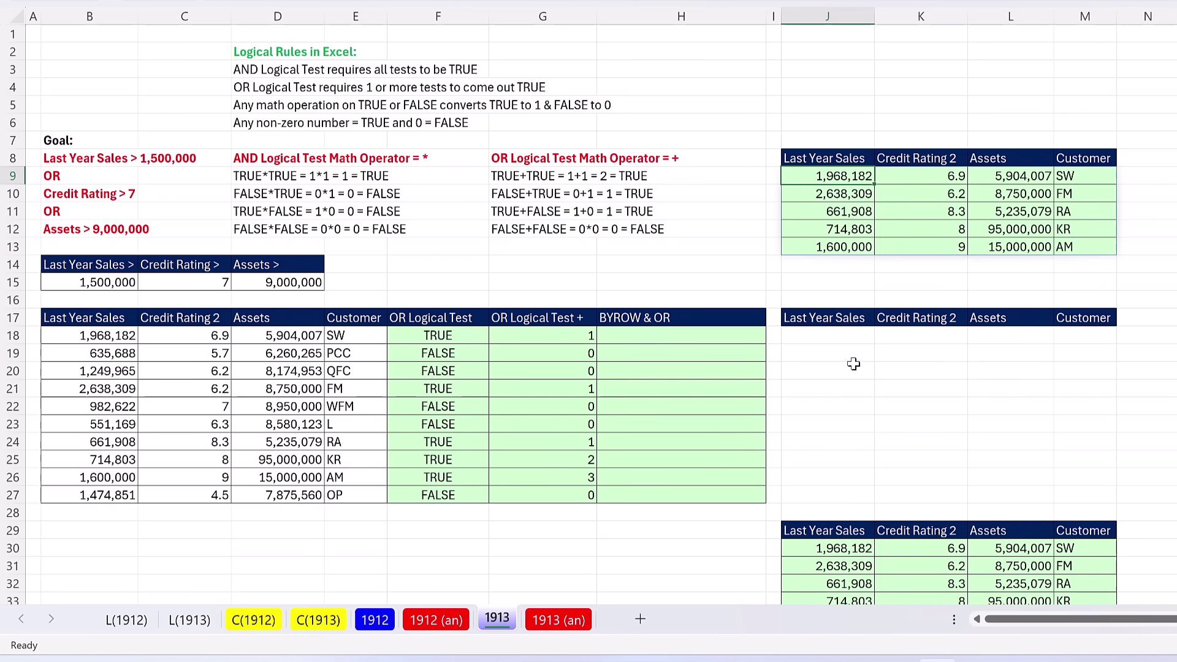
- After reviewing G18, enter =B18:D27>B15:D15 in H18 and widen column I for the results
{"action": "left_click", "coordinate": [548, 336]}
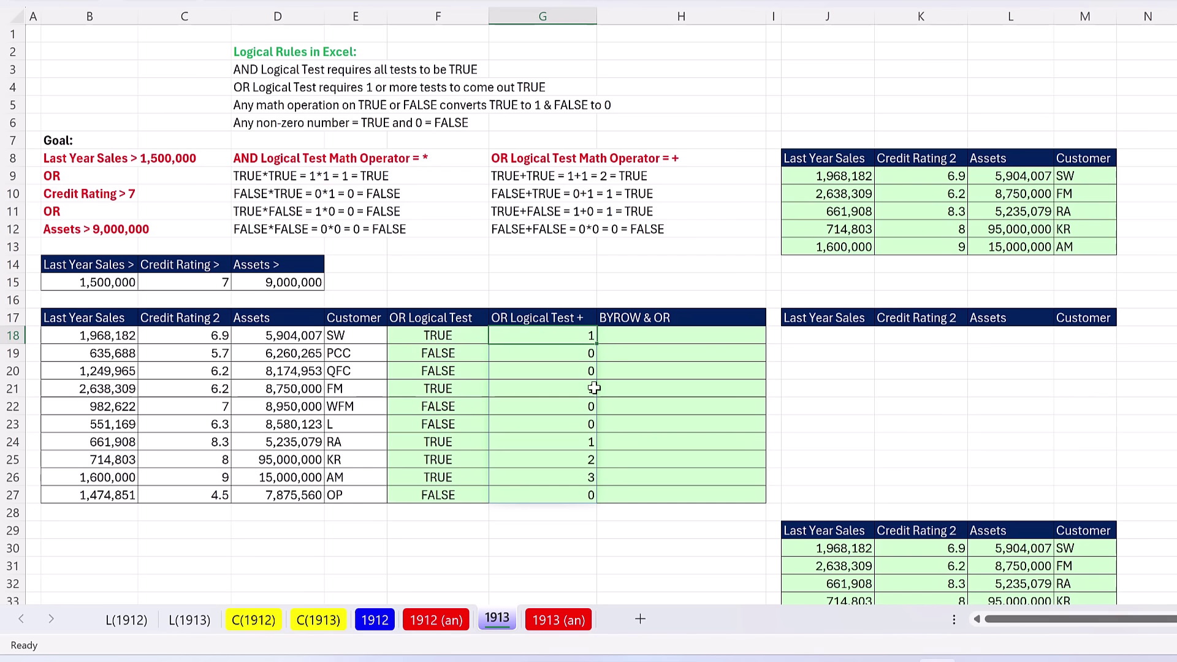
{"action": "key", "text": "F2"}
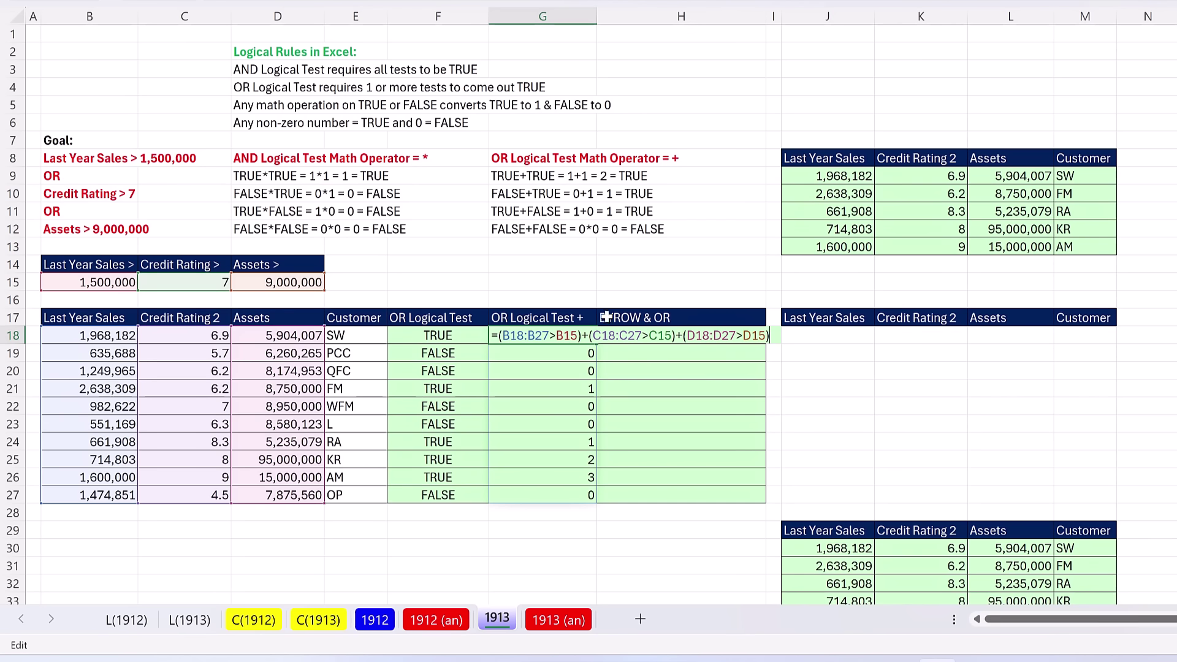
{"action": "left_click", "coordinate": [680, 337]}
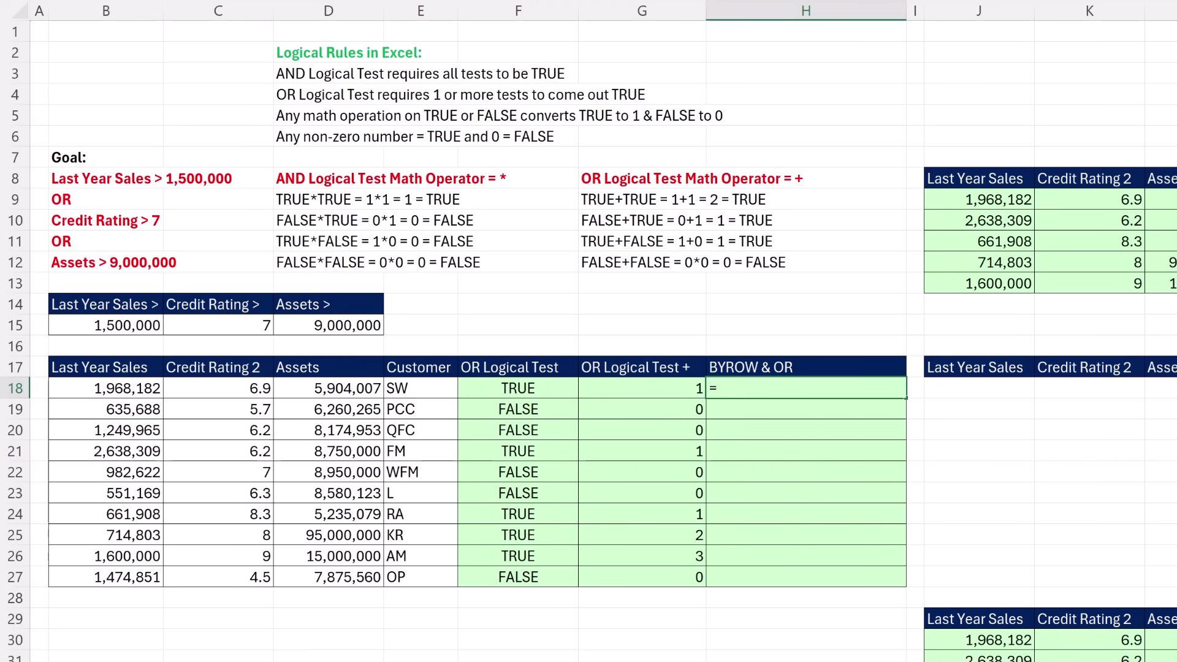
{"action": "left_click_drag", "start_coordinate": [138, 393], "coordinate": [347, 579]}
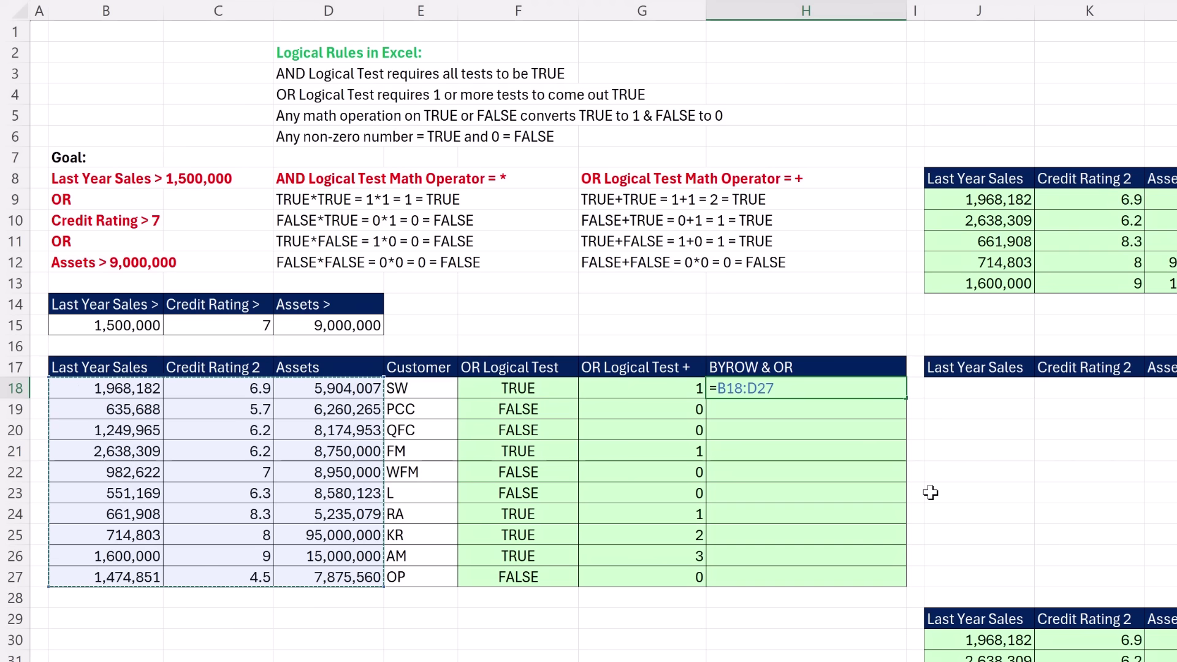
{"action": "type", "text": ">"}
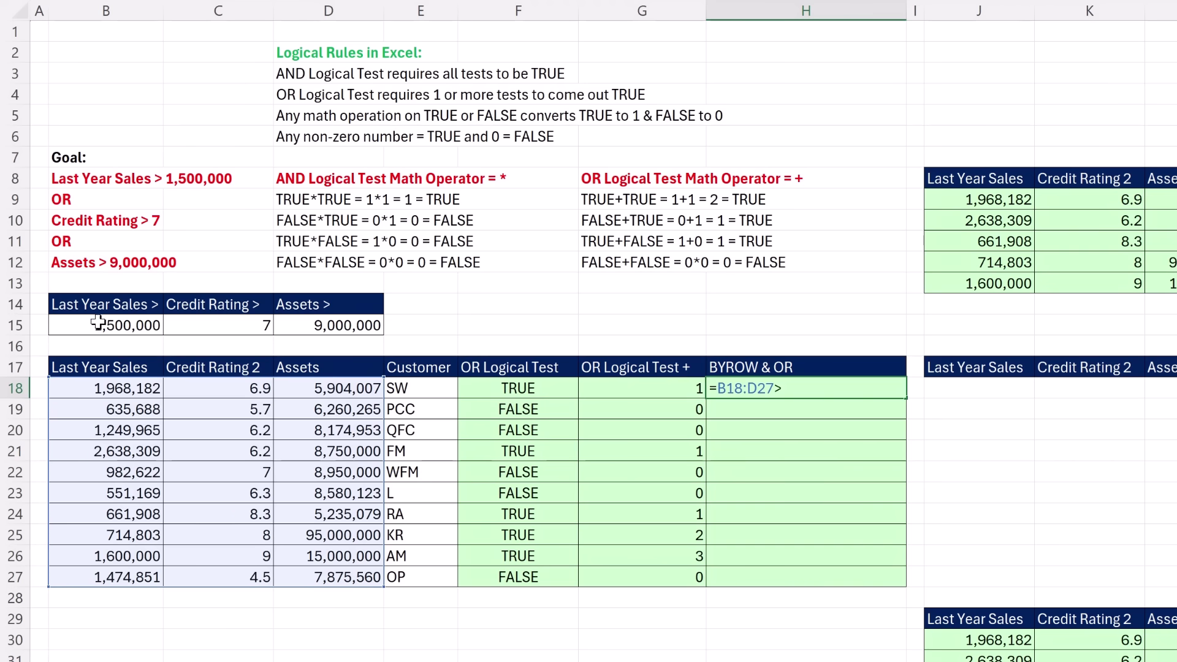
{"action": "left_click_drag", "start_coordinate": [98, 324], "coordinate": [355, 326]}
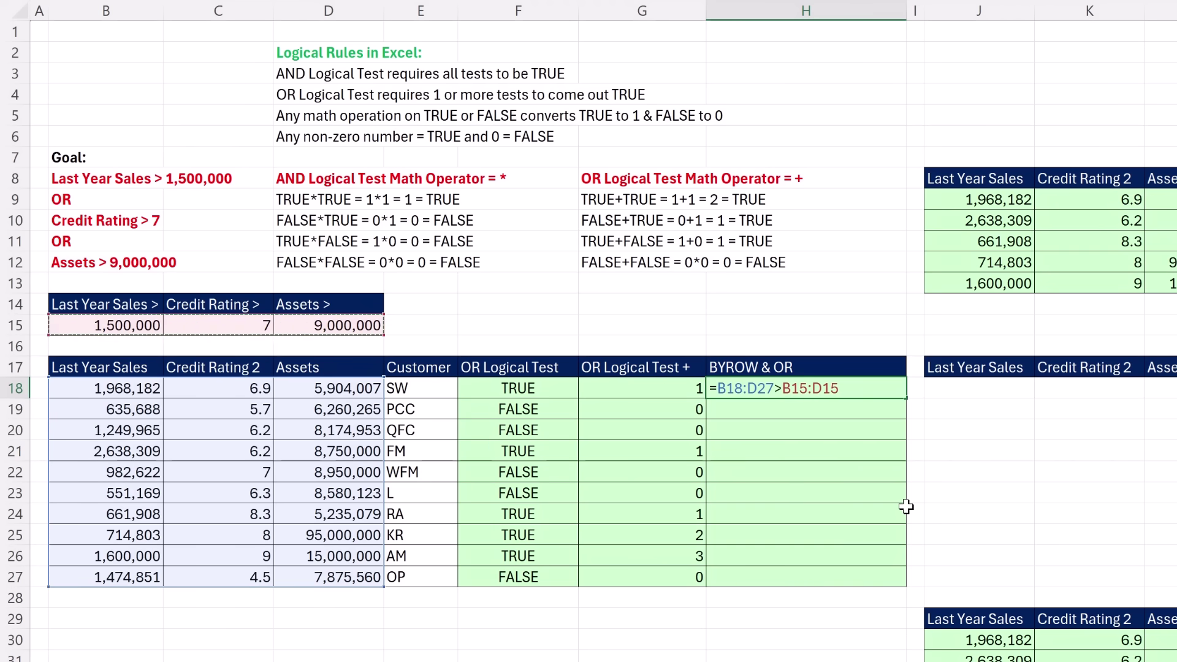
{"action": "key", "text": "Return"}
{"action": "left_click_drag", "start_coordinate": [924, 18], "coordinate": [997, 21]}
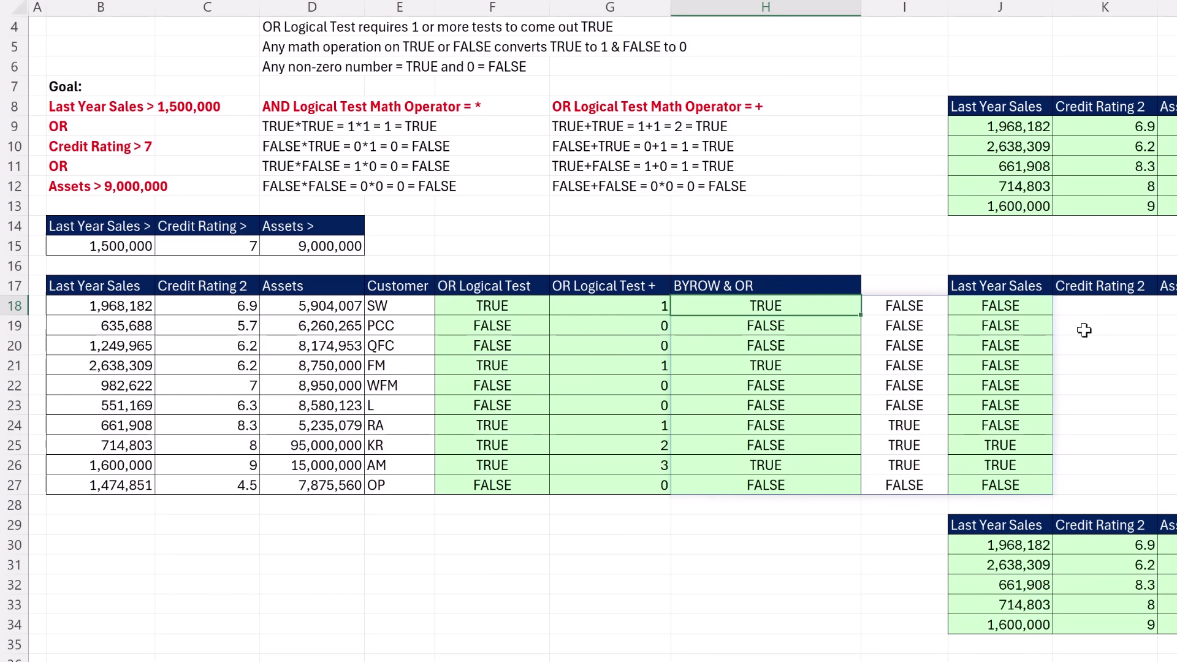
- Wrap H18's comparison as =BYROW(B18:D27>B15:D15,OR) for one TRUE/FALSE per customer
{"action": "double_click", "coordinate": [787, 309]}
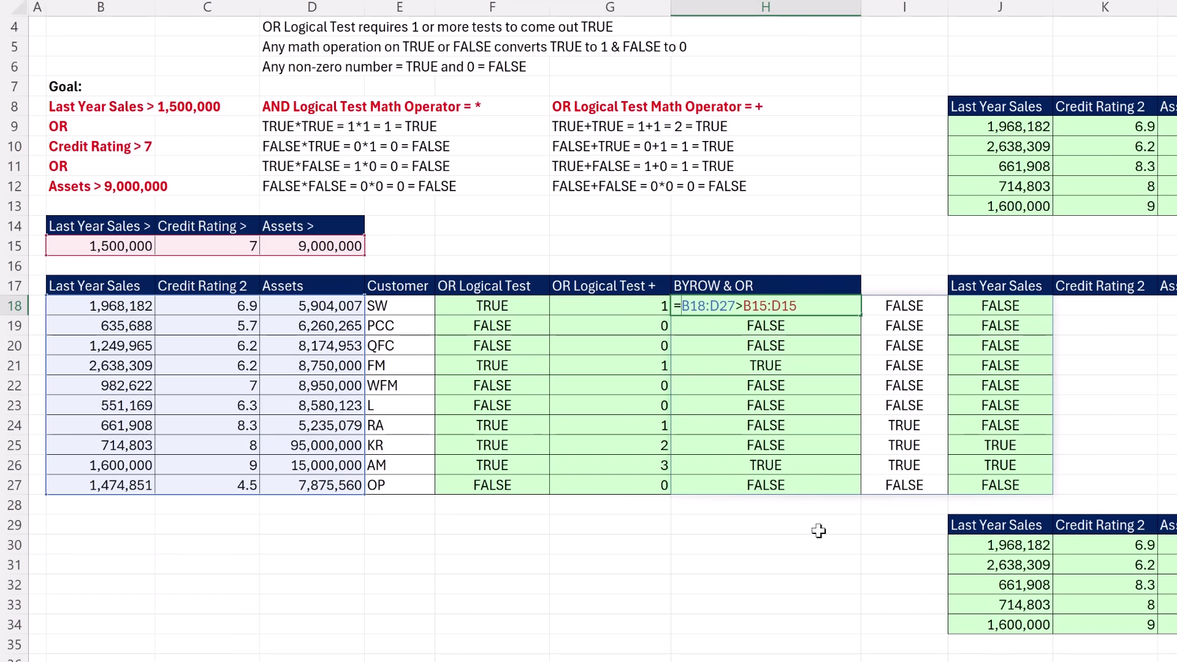
{"action": "type", "text": "byr"}
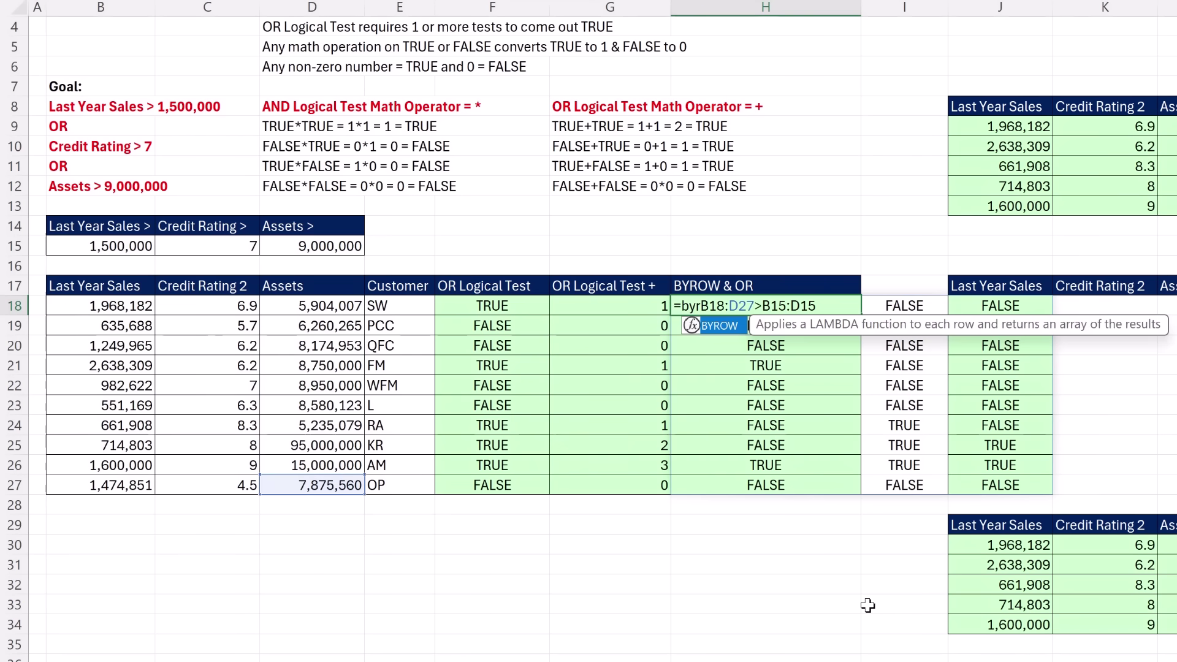
{"action": "key", "text": "Tab"}
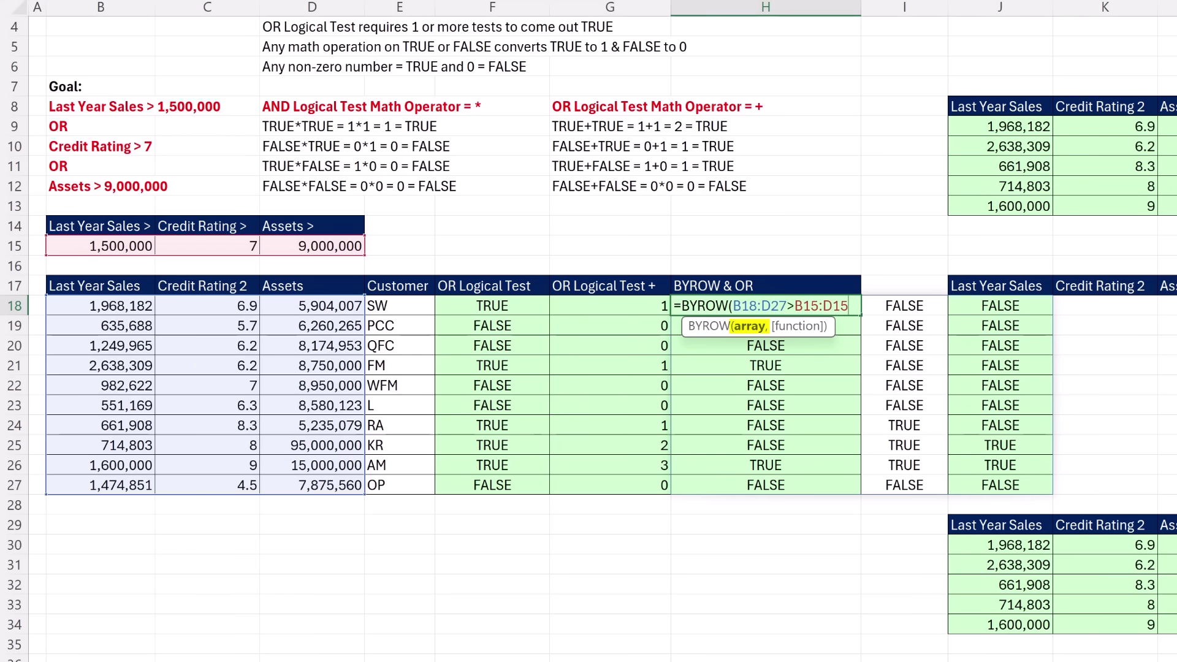
{"action": "type", "text": ","}
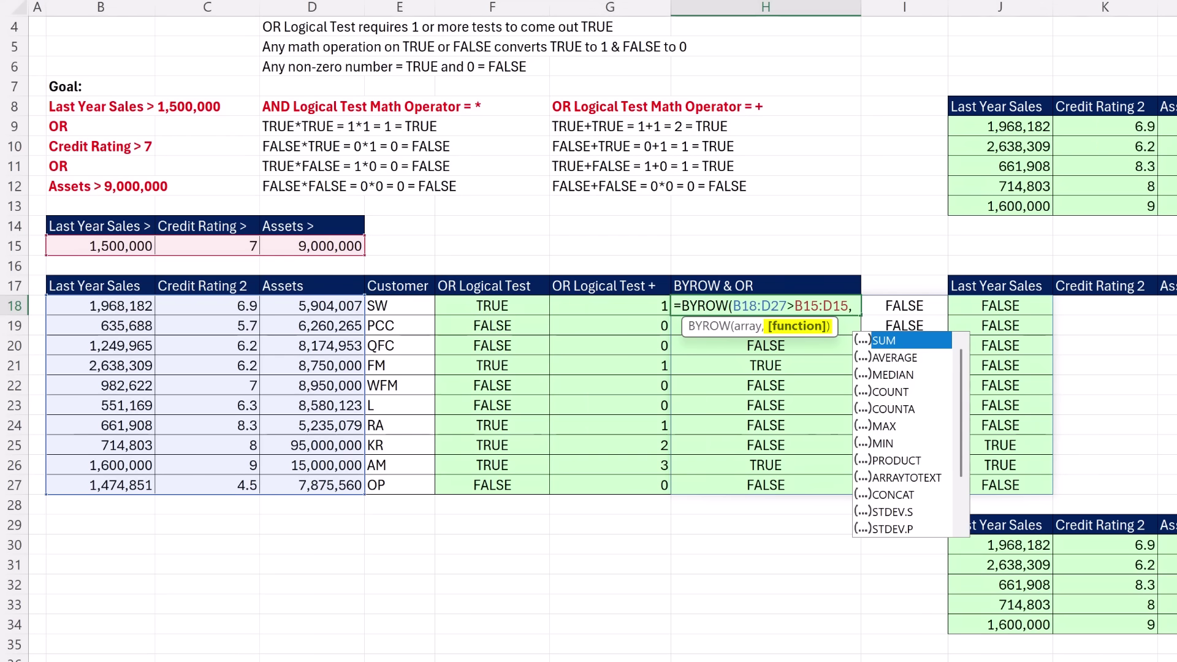
{"action": "type", "text": "OR"}
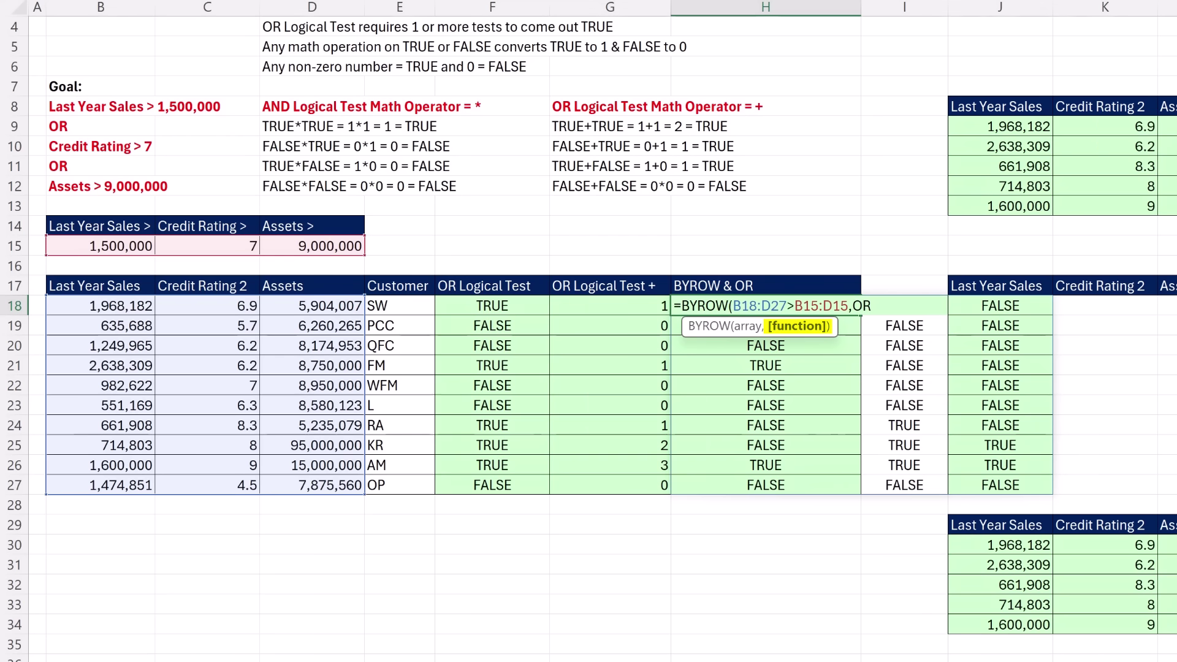
{"action": "type", "text": ")"}
{"action": "key", "text": "ctrl+Return"}
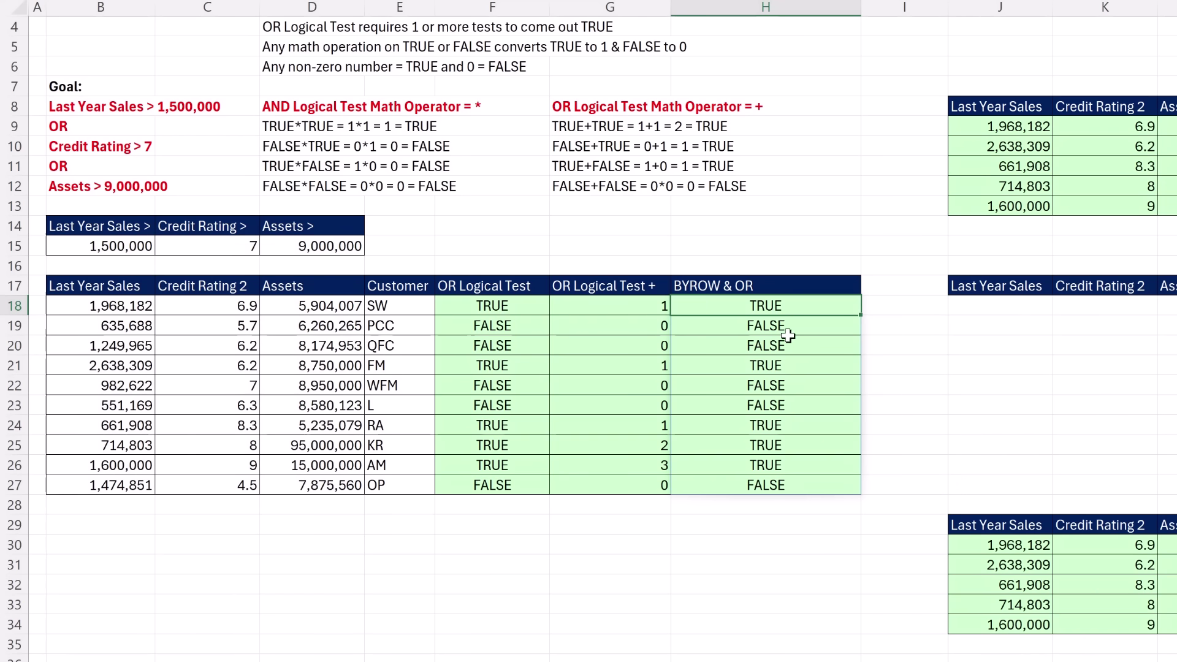
- Copy the BYROW formula text from H18
{"action": "key", "text": "F2"}
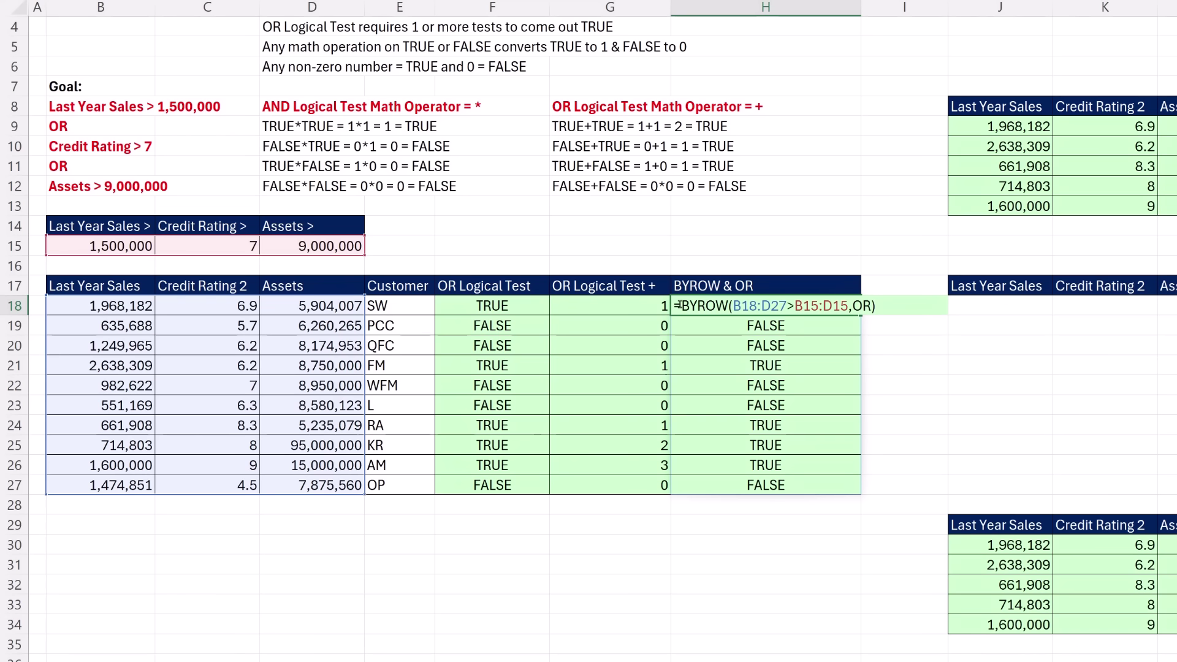
{"action": "key", "text": "shift+Home"}
{"action": "key", "text": "ctrl+c"}
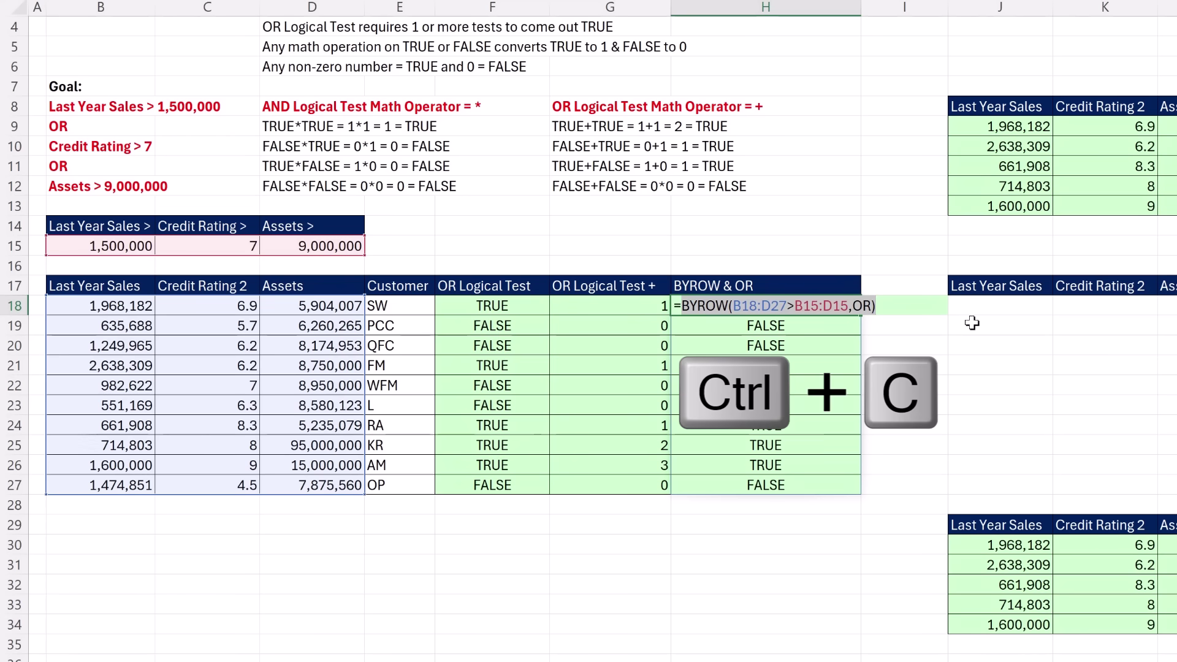
- Enter =FILTER(B18:E27, BYROW OR test) in J18, spilling SW, FM, RA, KR and AM
{"action": "left_click", "coordinate": [993, 307]}
{"action": "type", "text": "=fi"}
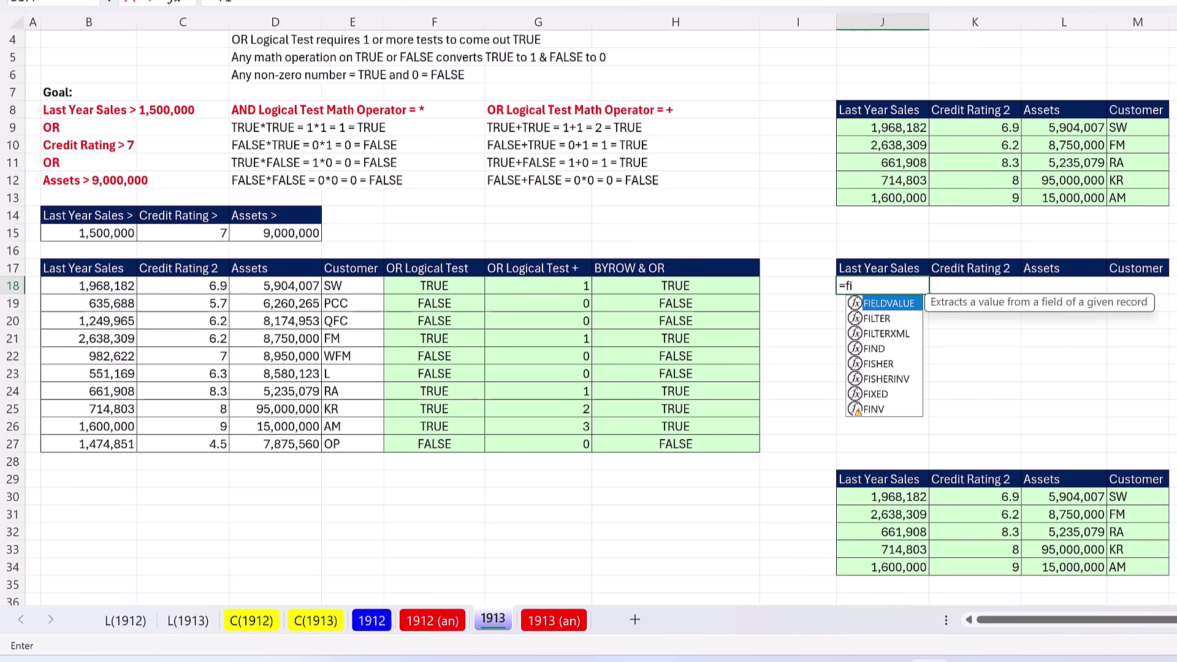
{"action": "key", "text": "Tab"}
{"action": "left_click_drag", "start_coordinate": [80, 286], "coordinate": [362, 445]}
{"action": "type", "text": ","}
{"action": "key", "text": "ctrl+v"}
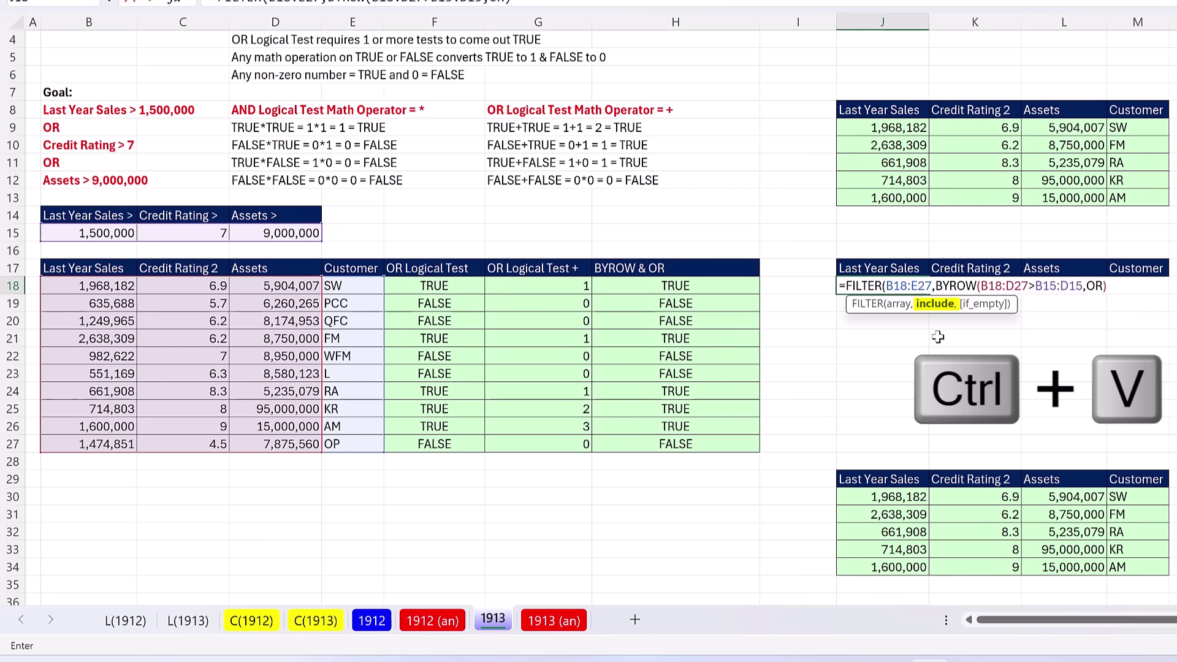
{"action": "type", "text": ")"}
{"action": "key", "text": "ctrl+Return"}
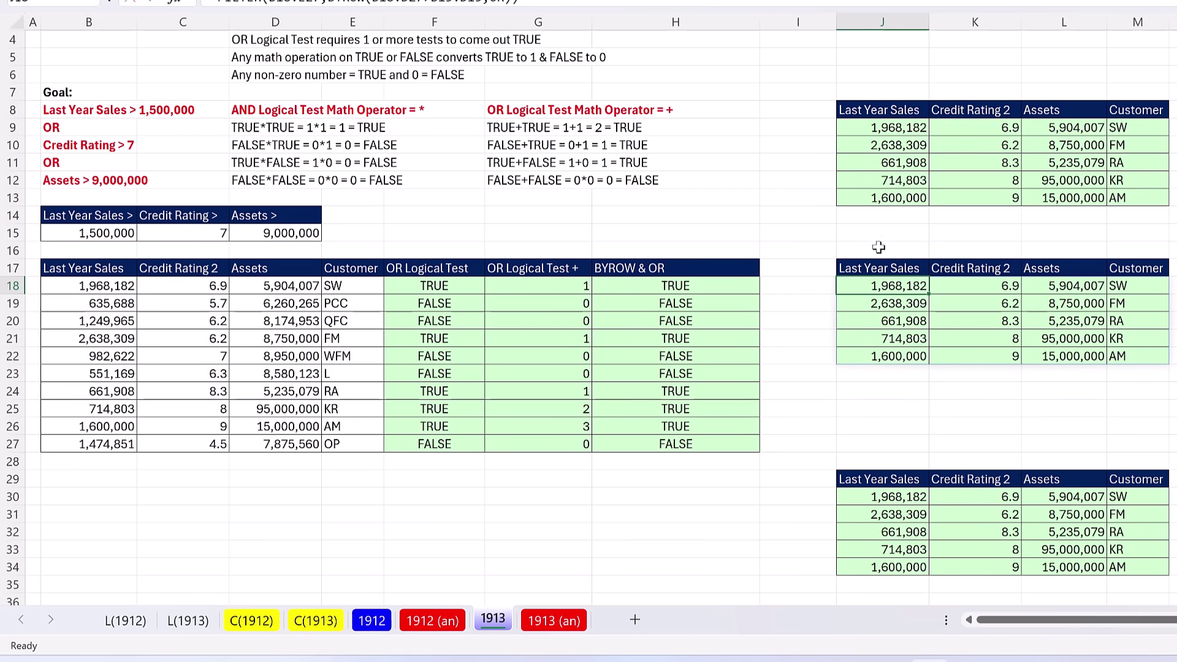
- Test the credit rating threshold in C15 at 9, then revert it to 7
{"action": "left_click", "coordinate": [212, 237]}
{"action": "type", "text": "9"}
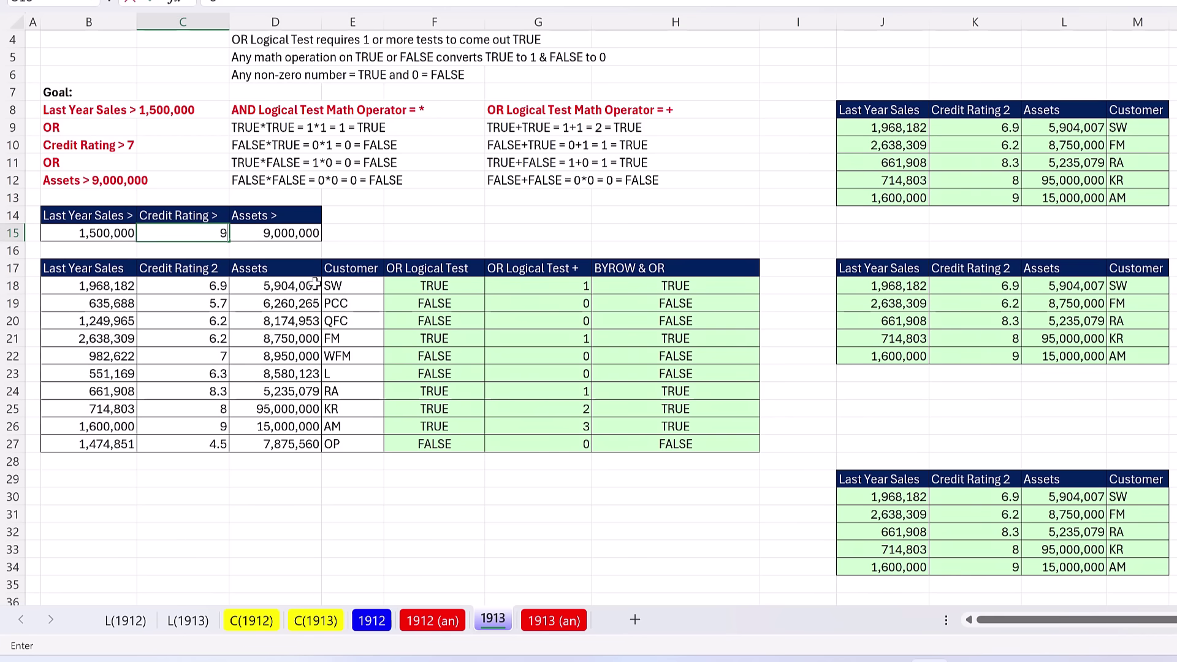
{"action": "key", "text": "ctrl+Return"}
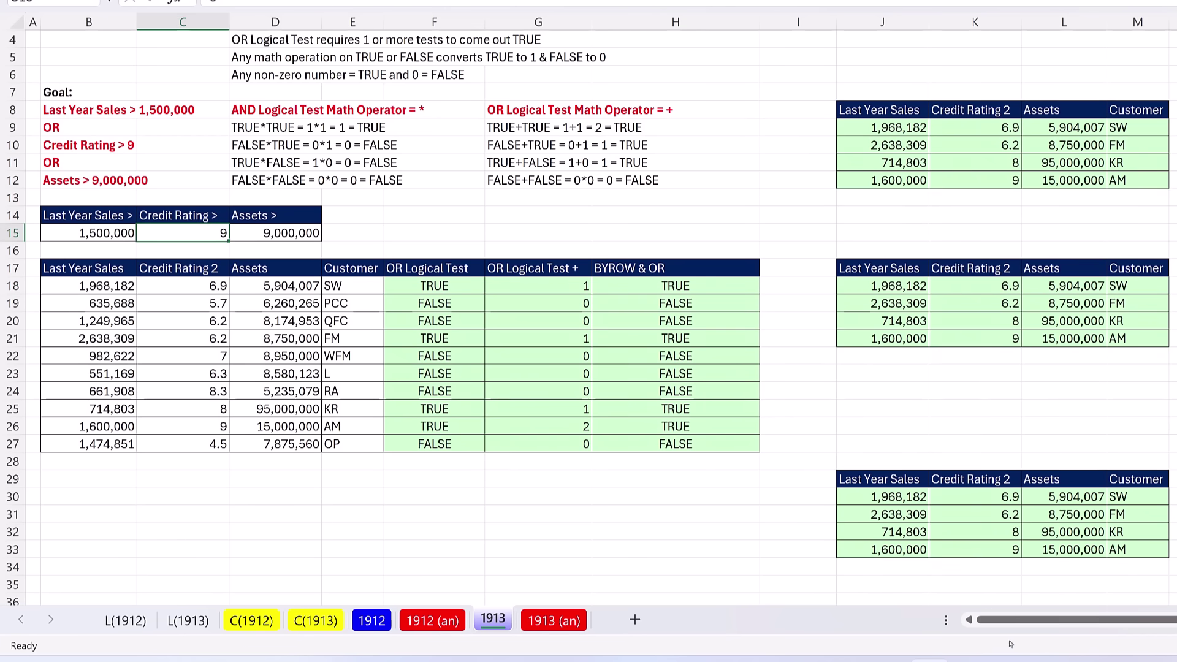
{"action": "key", "text": "ctrl+z"}
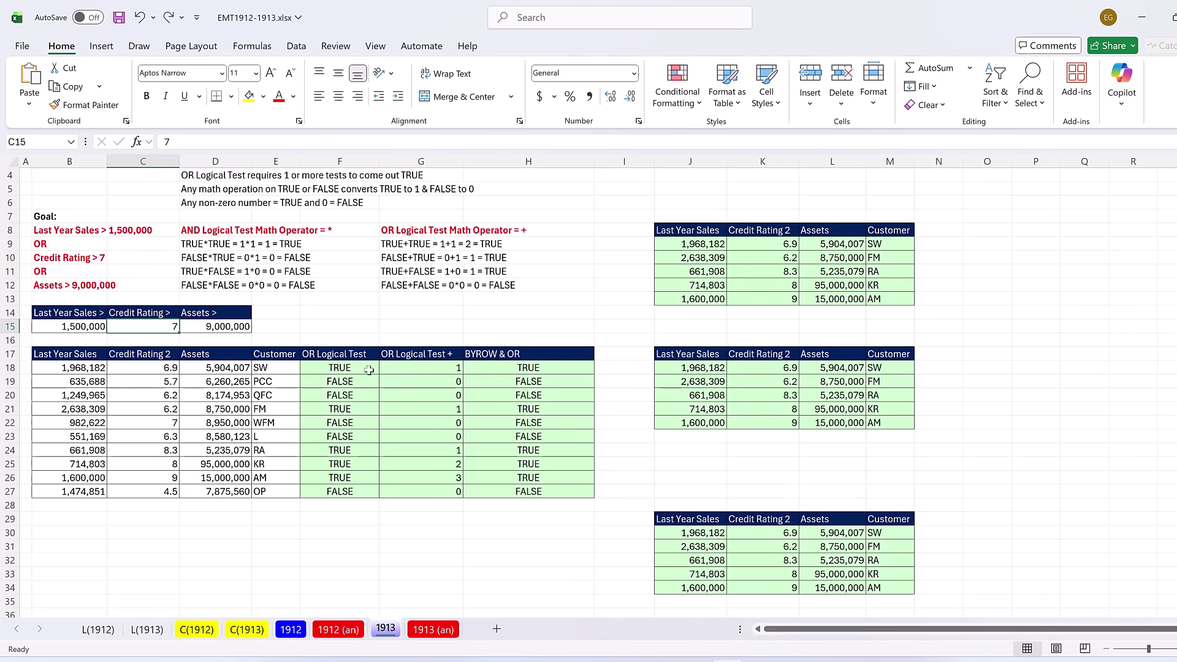
{"action": "double_click", "coordinate": [352, 369]}
{"action": "key", "text": "Escape"}
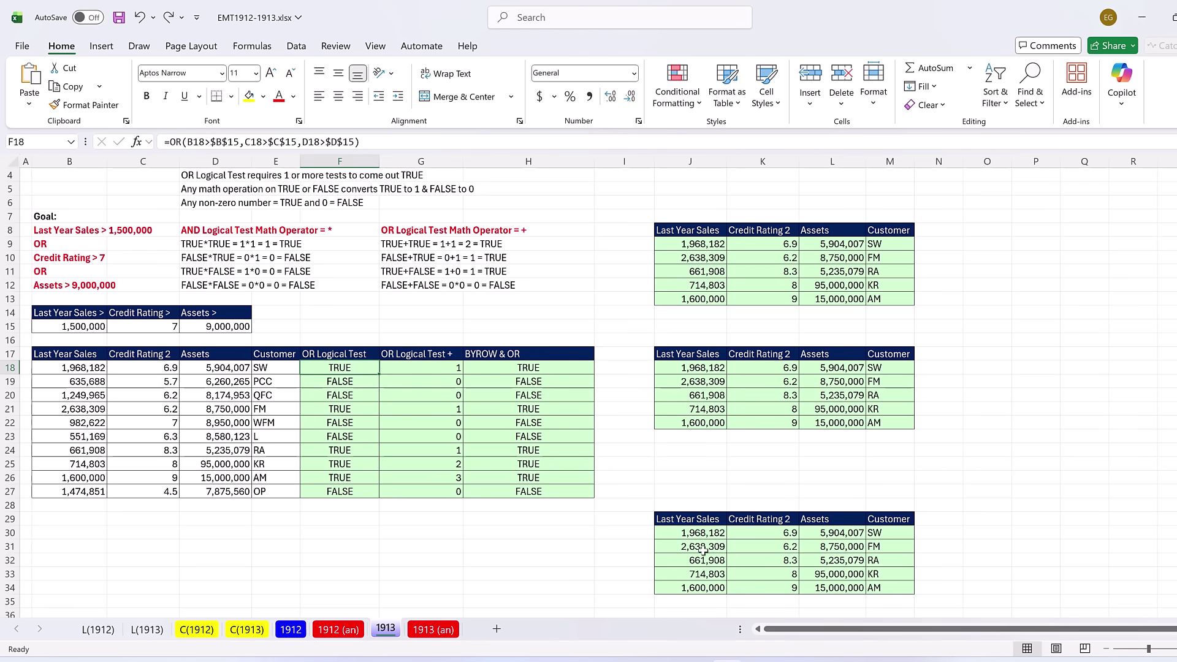
{"action": "double_click", "coordinate": [700, 531]}
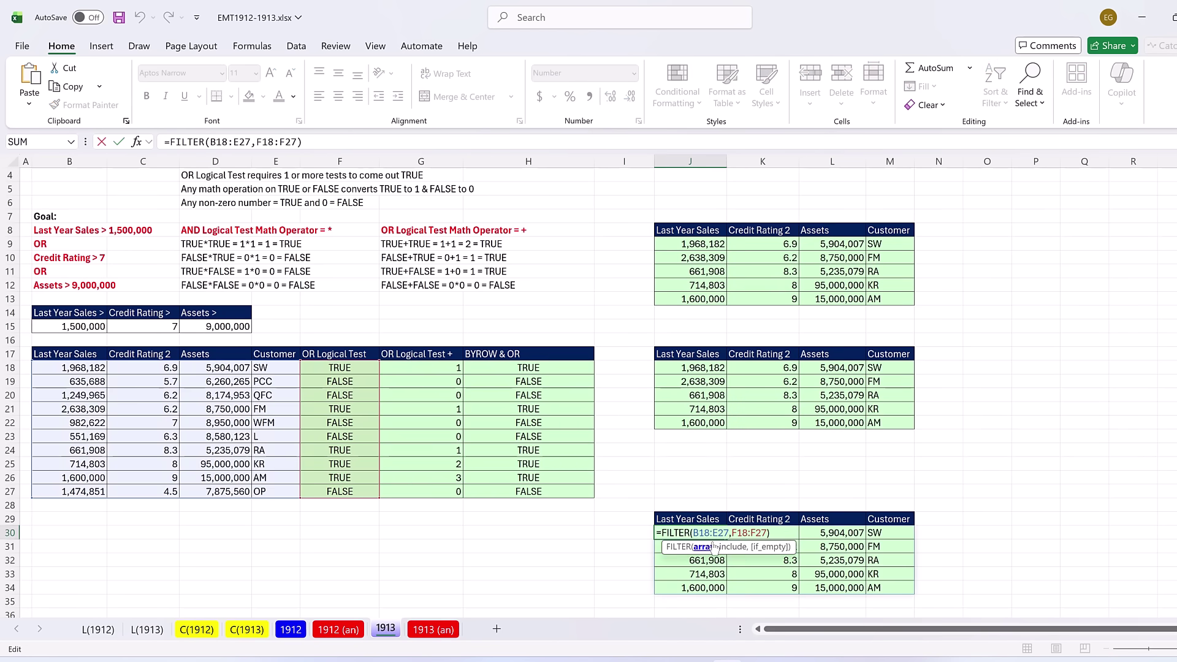
{"action": "key", "text": "Escape"}
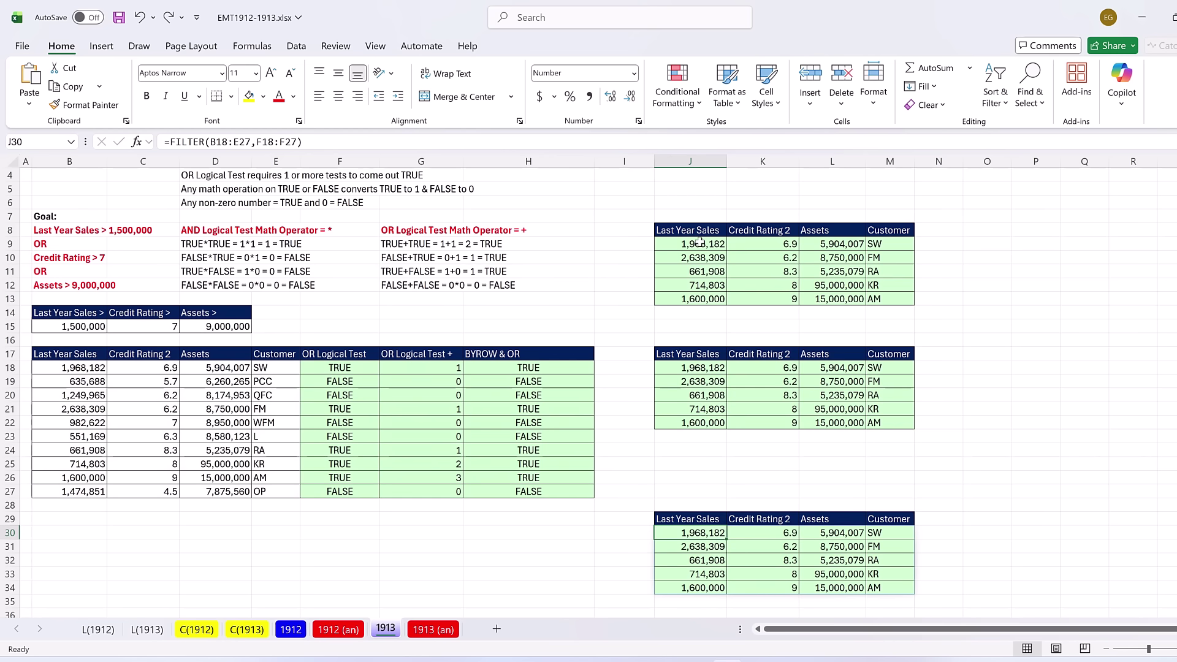
{"action": "double_click", "coordinate": [699, 243]}
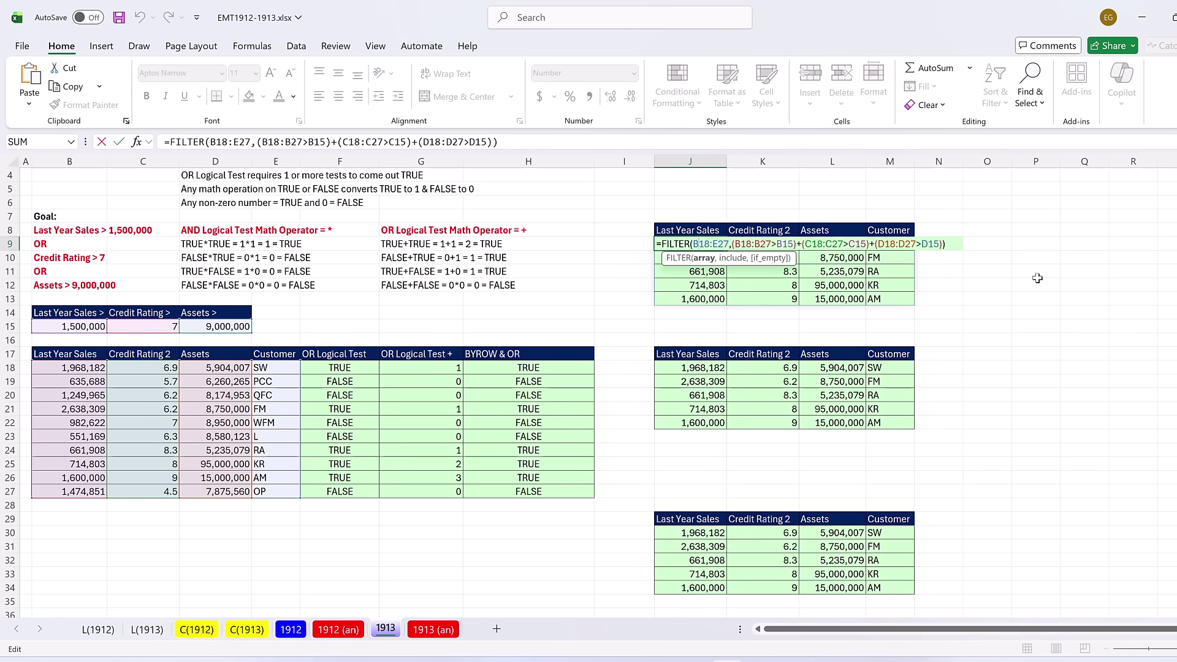
{"action": "key", "text": "Escape"}
{"action": "double_click", "coordinate": [690, 369]}
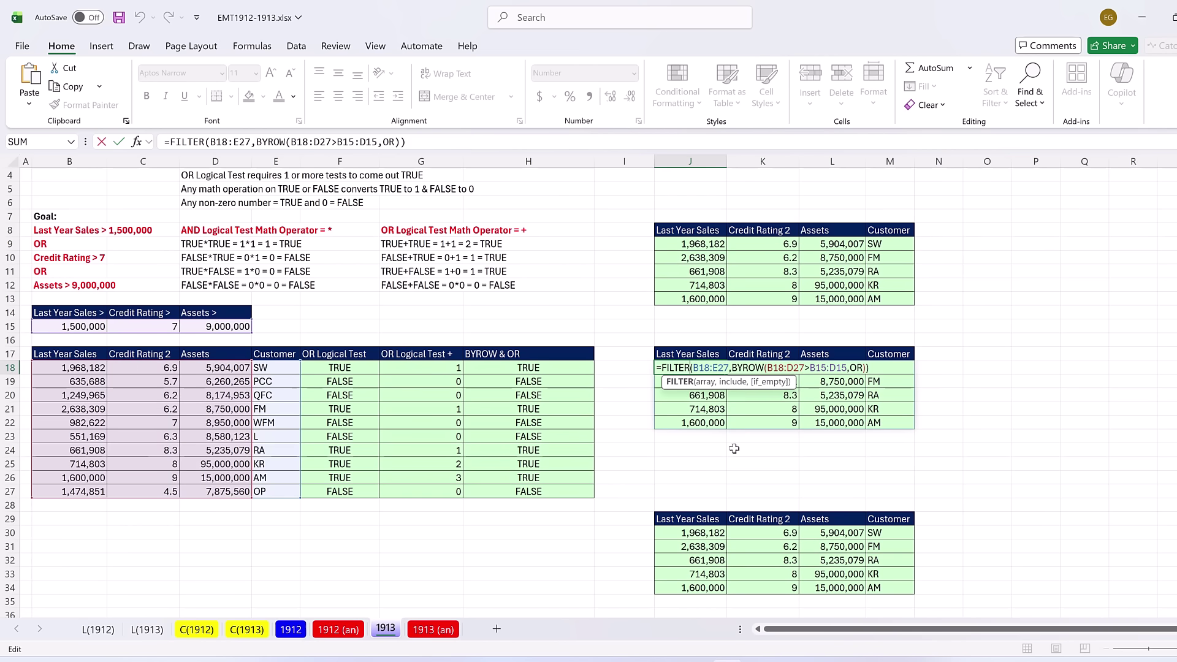